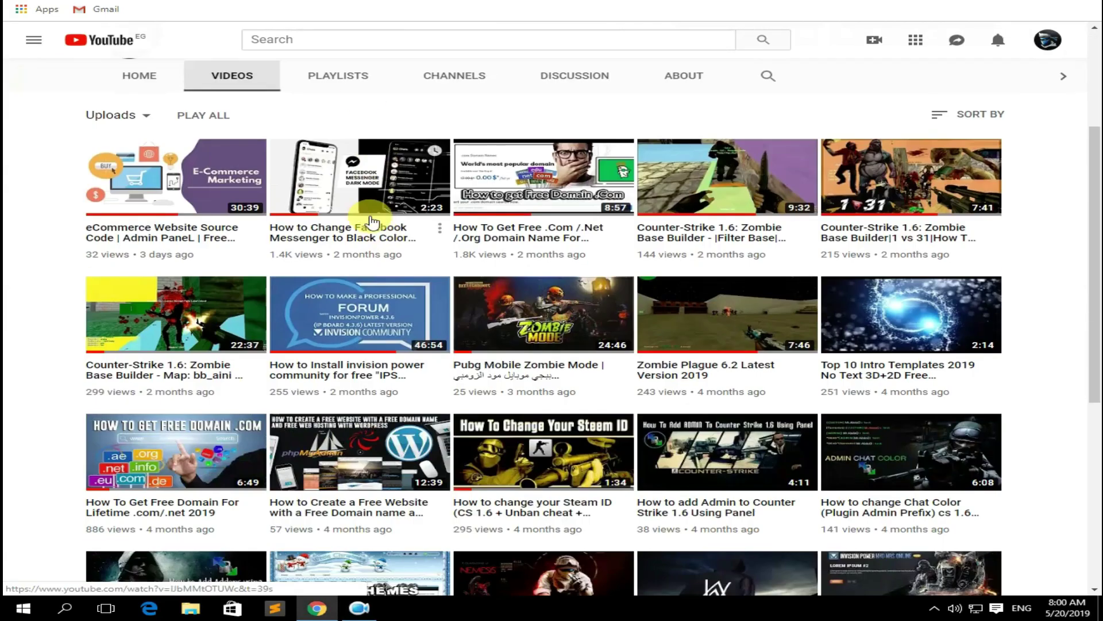
{"action": "scroll", "coordinate": [344, 154], "scroll_direction": "up", "scroll_amount": 3}
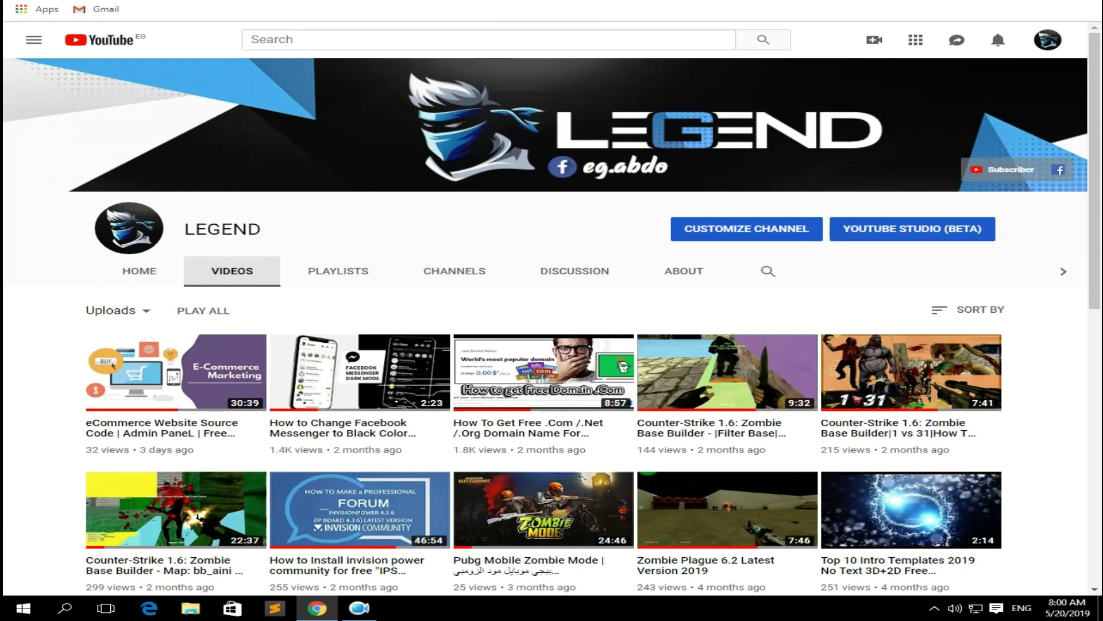
Load the MediaFire link in a new tab and download ips-community-suite-4.4.3.zip (14.4 MB).
{"action": "key", "text": "ctrl+t"}
{"action": "right_click", "coordinate": [482, 12]}
{"action": "left_click", "coordinate": [518, 48]}
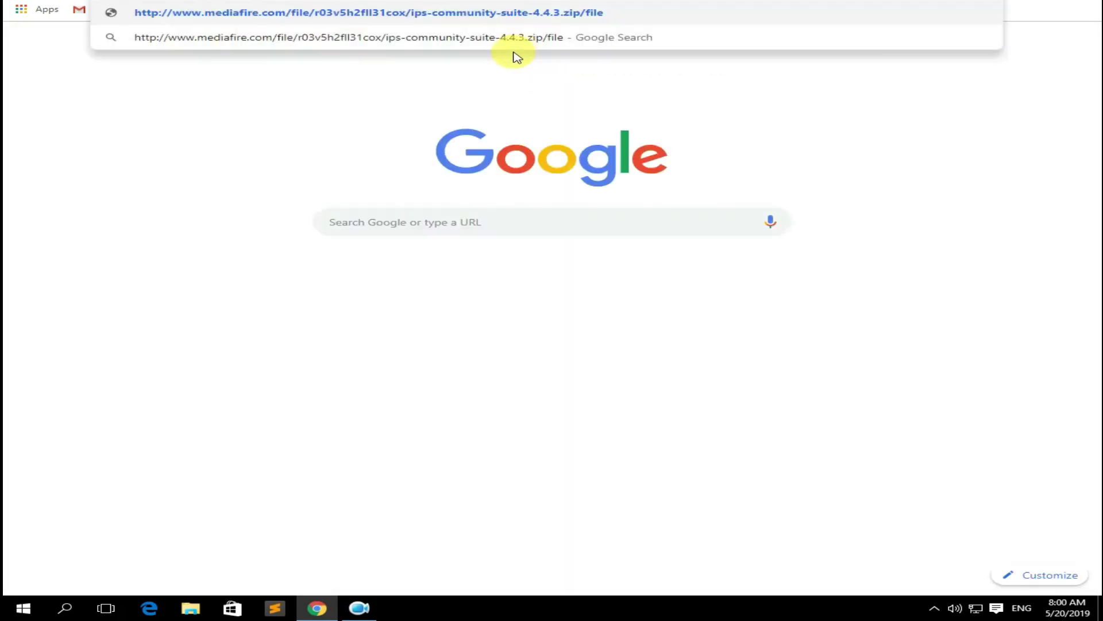
{"action": "key", "text": "Return"}
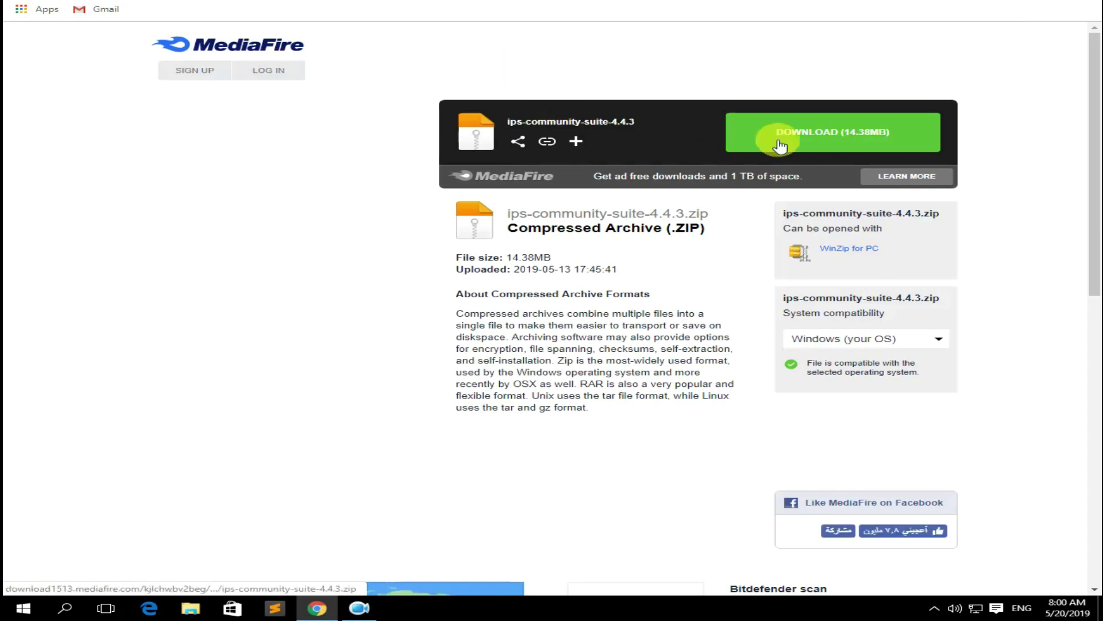
{"action": "left_click", "coordinate": [871, 133]}
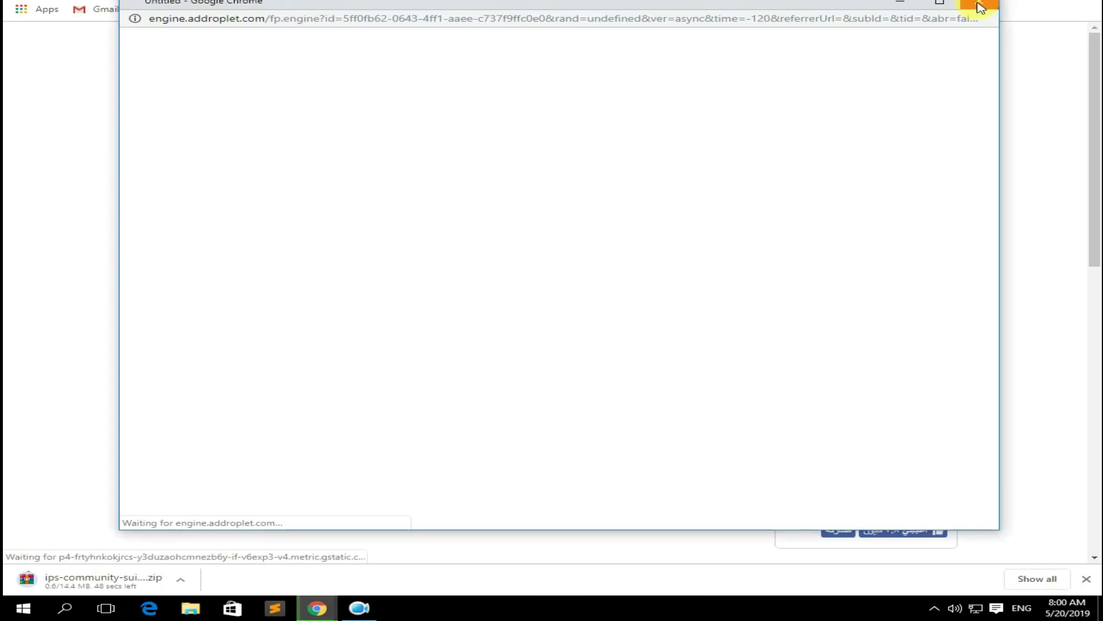
{"action": "left_click", "coordinate": [980, 10]}
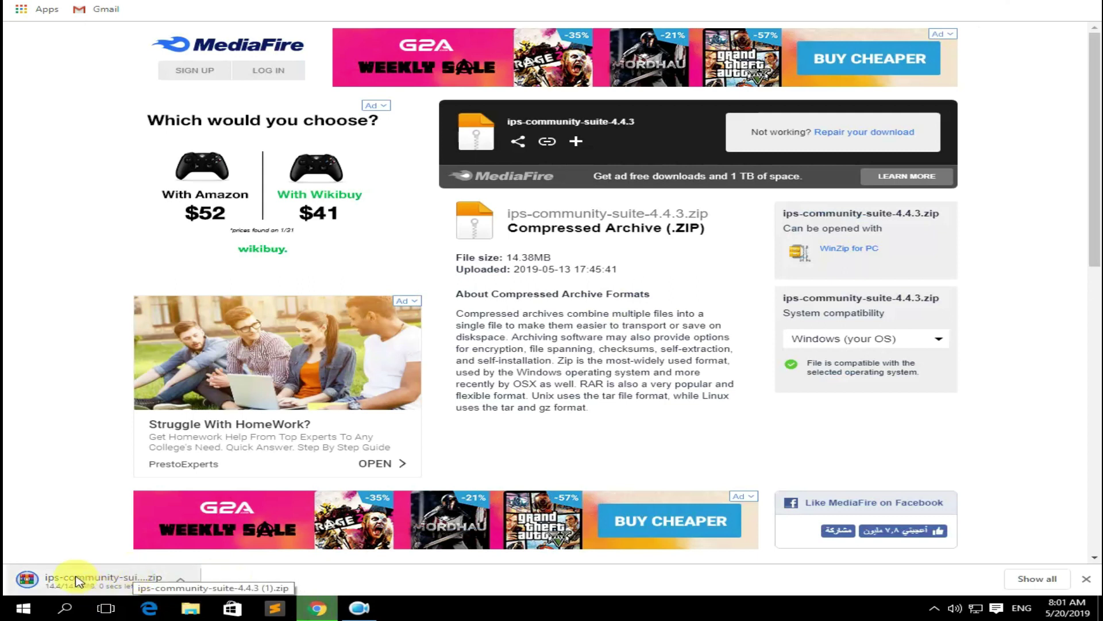
Extract the ips-community-suite-4.4.3 archive onto the desktop with Extract Here.
{"action": "left_click", "coordinate": [1090, 608]}
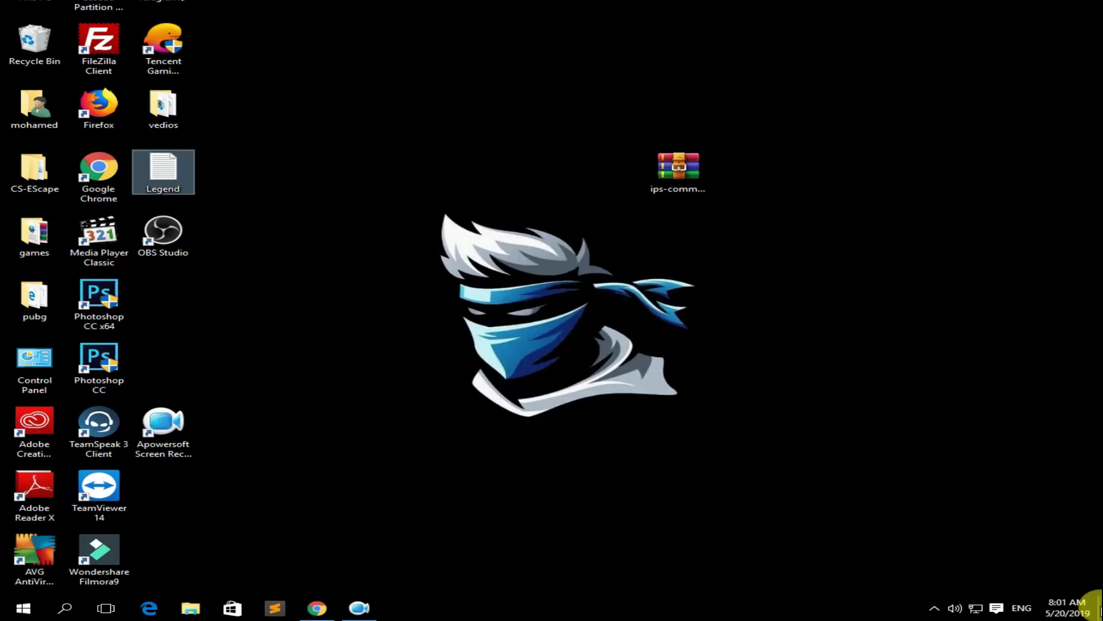
{"action": "left_click", "coordinate": [678, 173]}
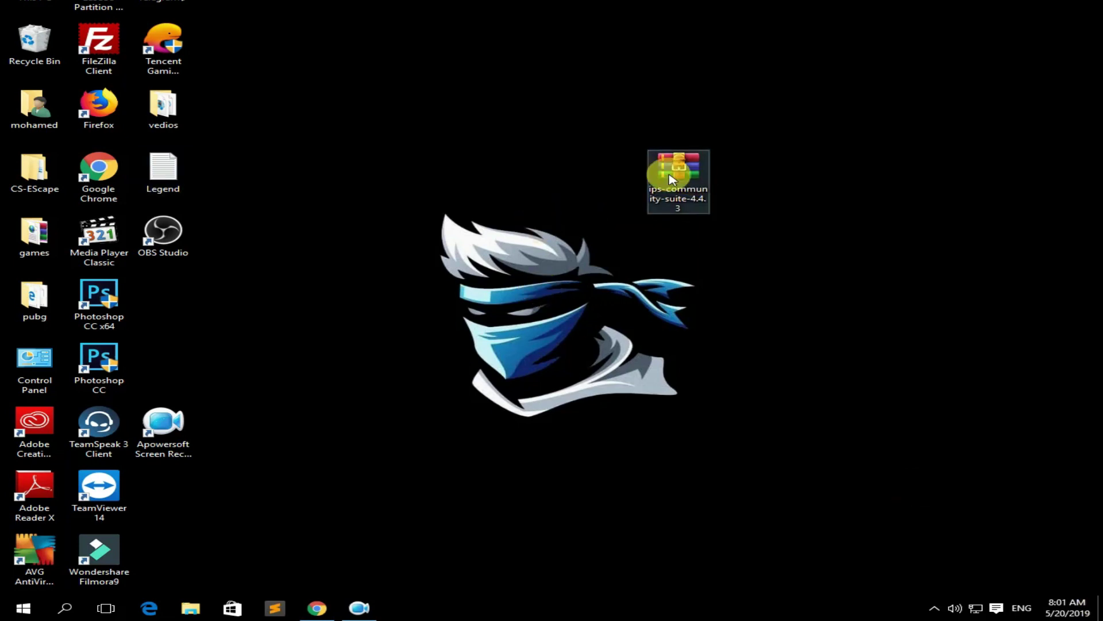
{"action": "right_click", "coordinate": [673, 183]}
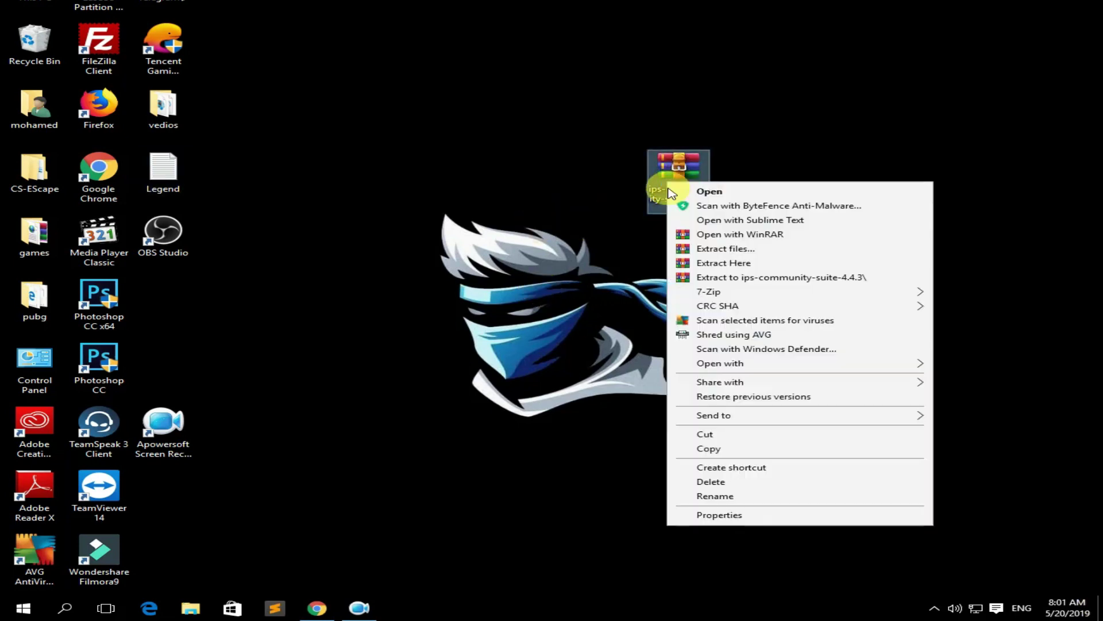
{"action": "left_click", "coordinate": [726, 264]}
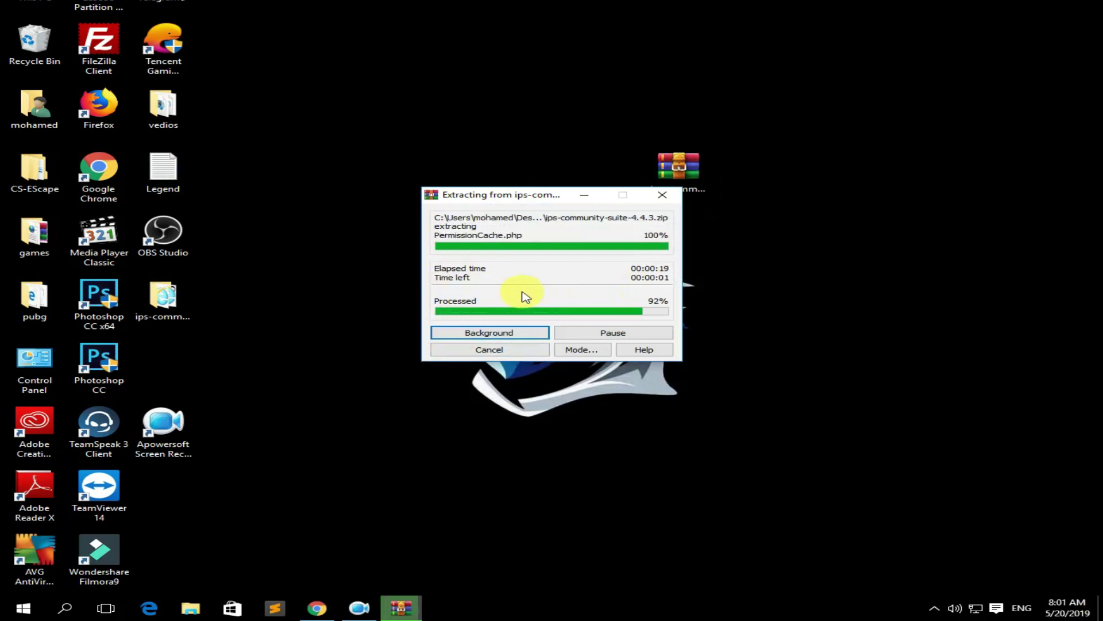
Check the extracted folder's contents and place the folder beside the archive.
{"action": "double_click", "coordinate": [190, 297]}
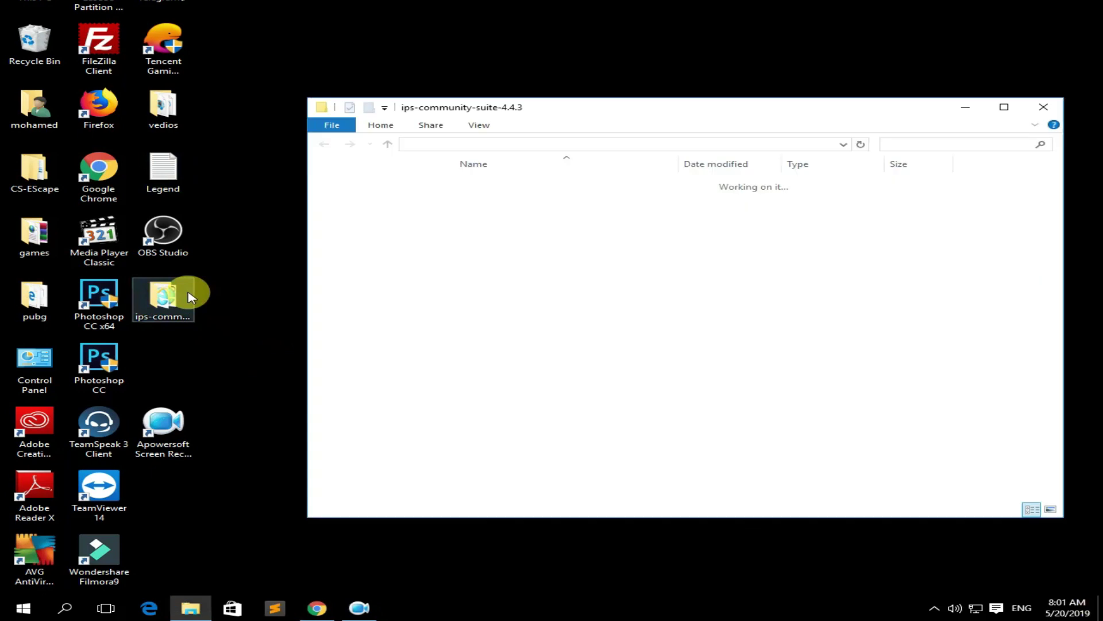
{"action": "left_click", "coordinate": [1065, 110]}
{"action": "left_click_drag", "start_coordinate": [163, 302], "coordinate": [556, 181]}
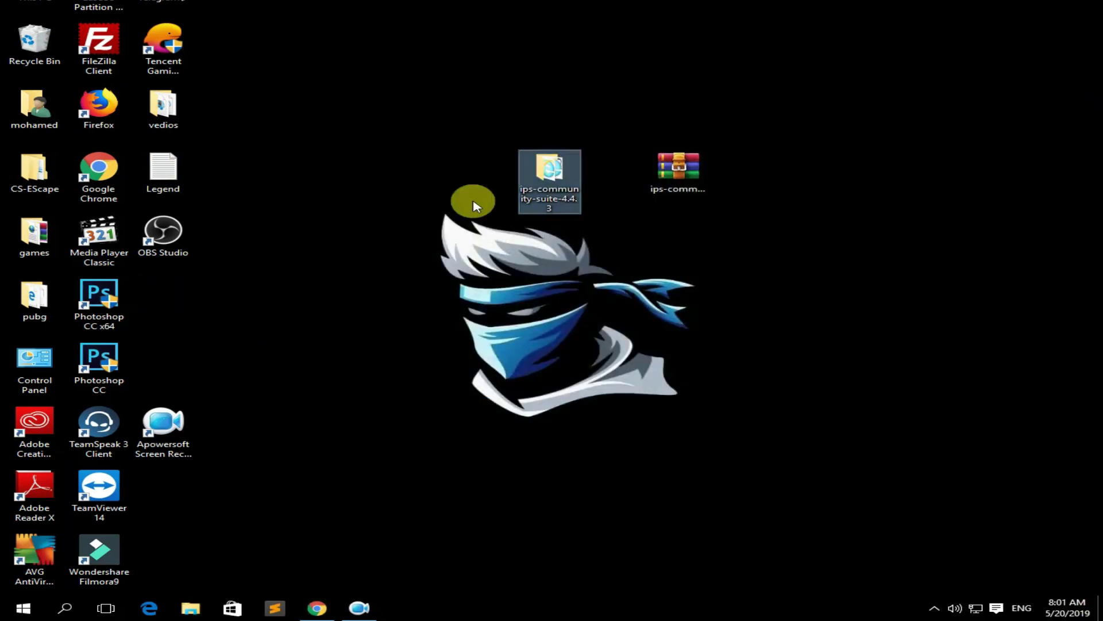
Connect FileZilla to the saved hosting site and open legendbeast.tk's public_html folder.
{"action": "double_click", "coordinate": [98, 49]}
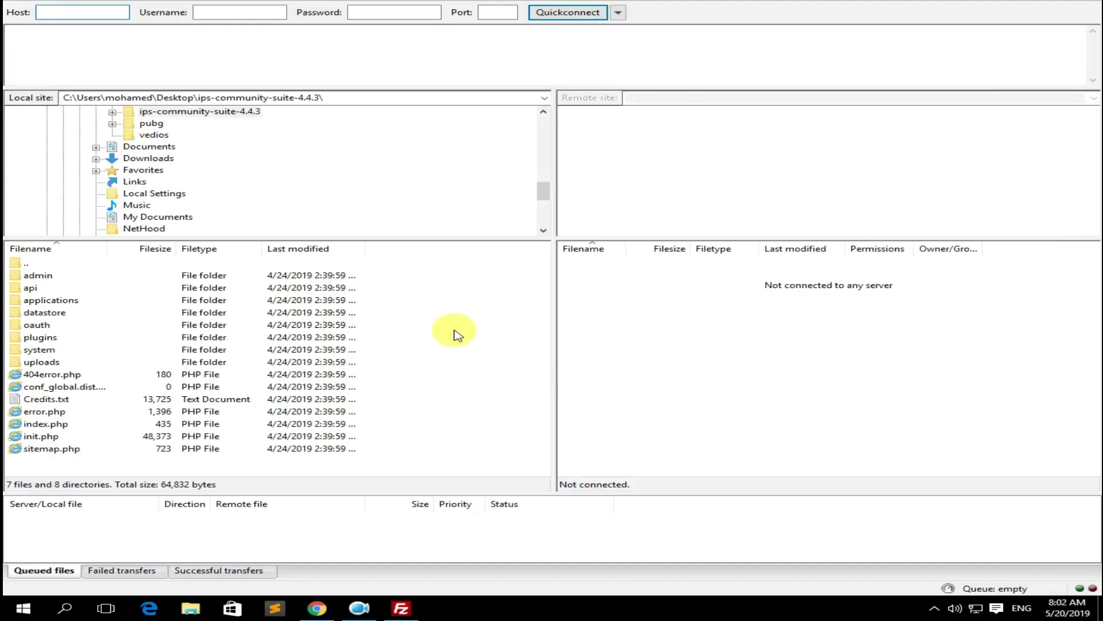
{"action": "left_click", "coordinate": [18, 0]}
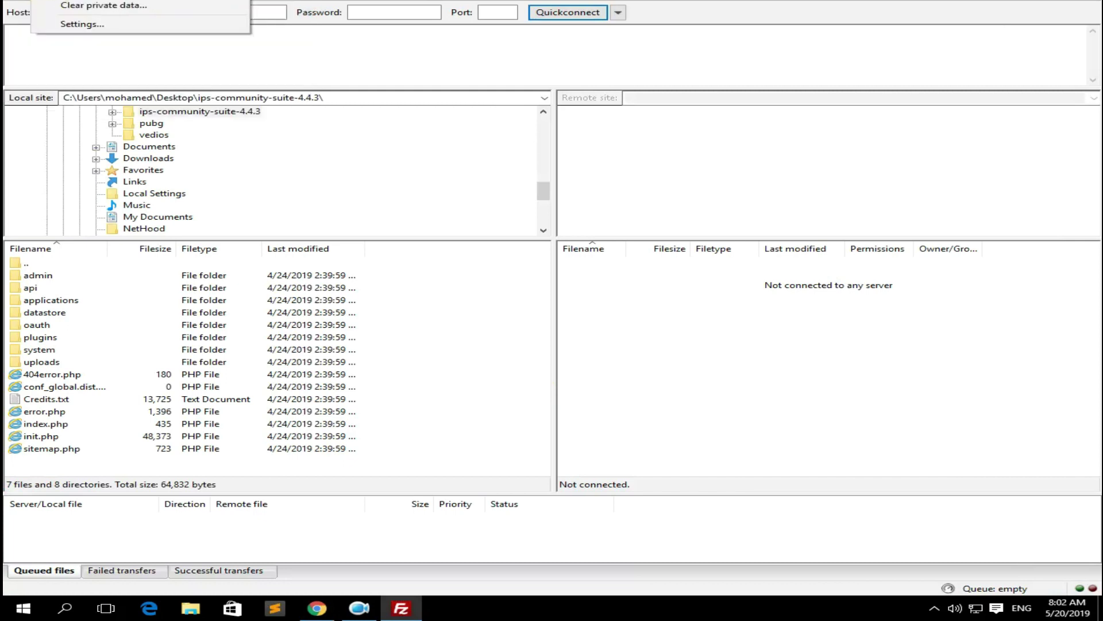
{"action": "left_click", "coordinate": [87, 2]}
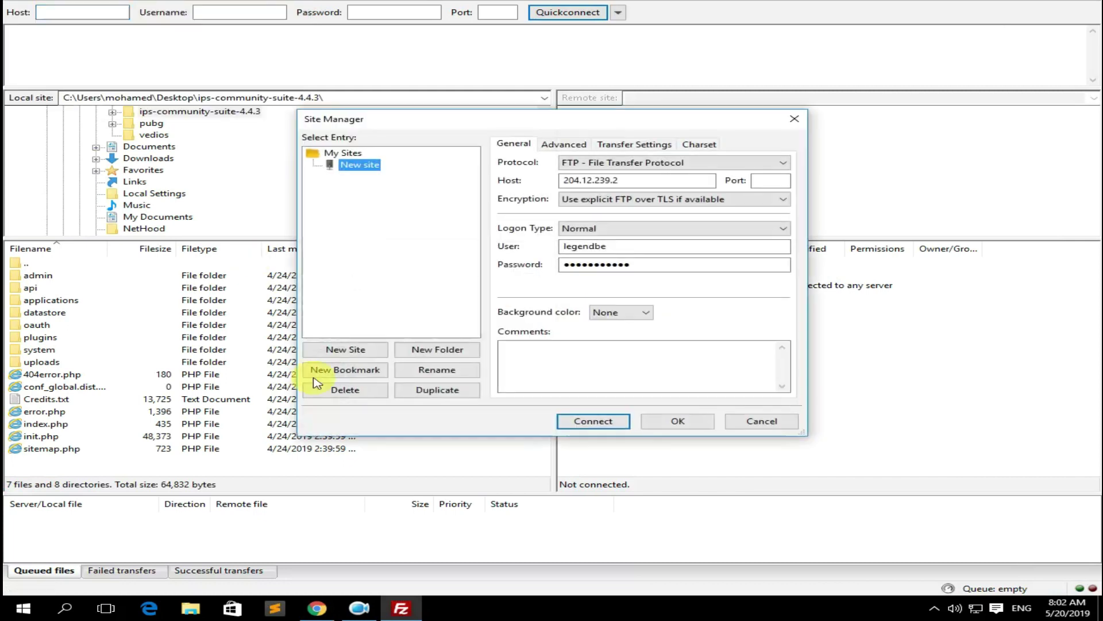
{"action": "left_click", "coordinate": [594, 421]}
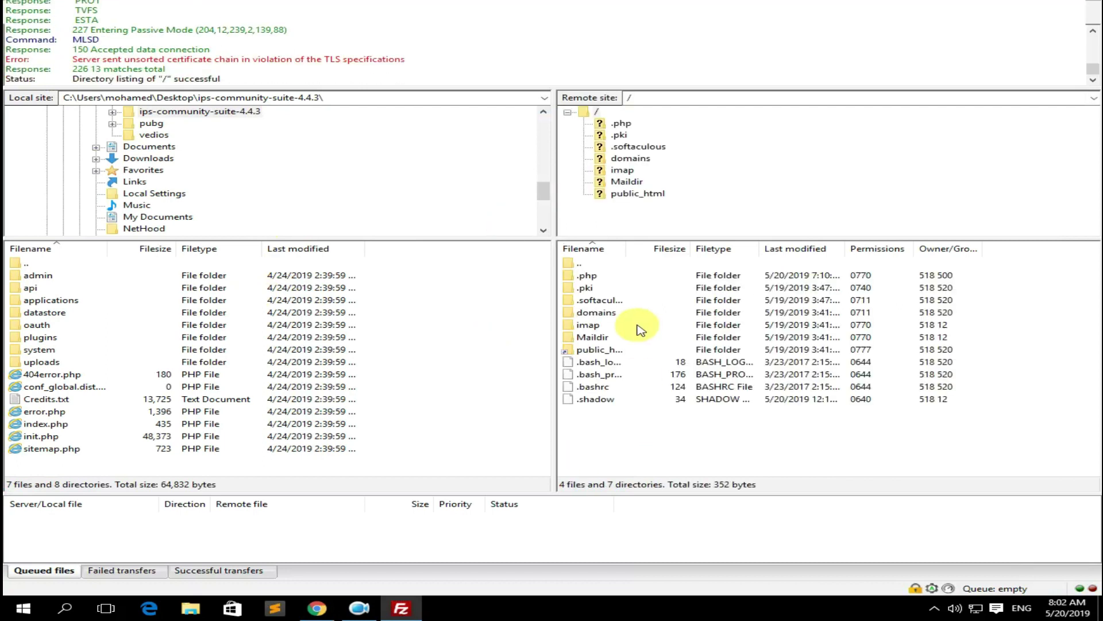
{"action": "double_click", "coordinate": [595, 350]}
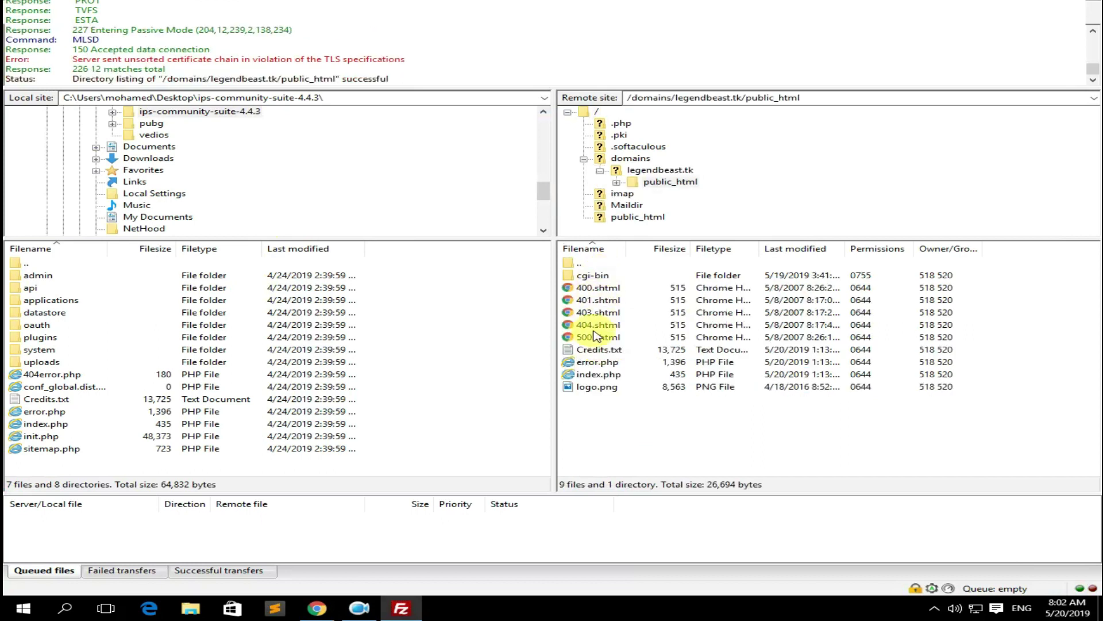
Rename the extracted ips-community-suite-4.4.3 desktop folder to 'forum'.
{"action": "left_click", "coordinate": [1100, 612]}
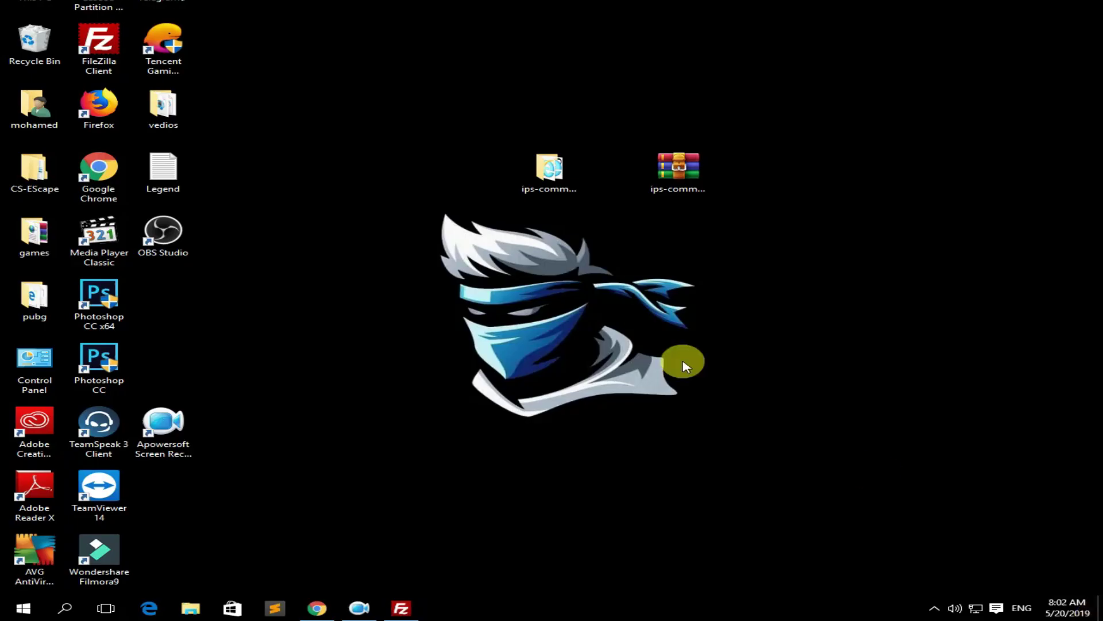
{"action": "right_click", "coordinate": [682, 363]}
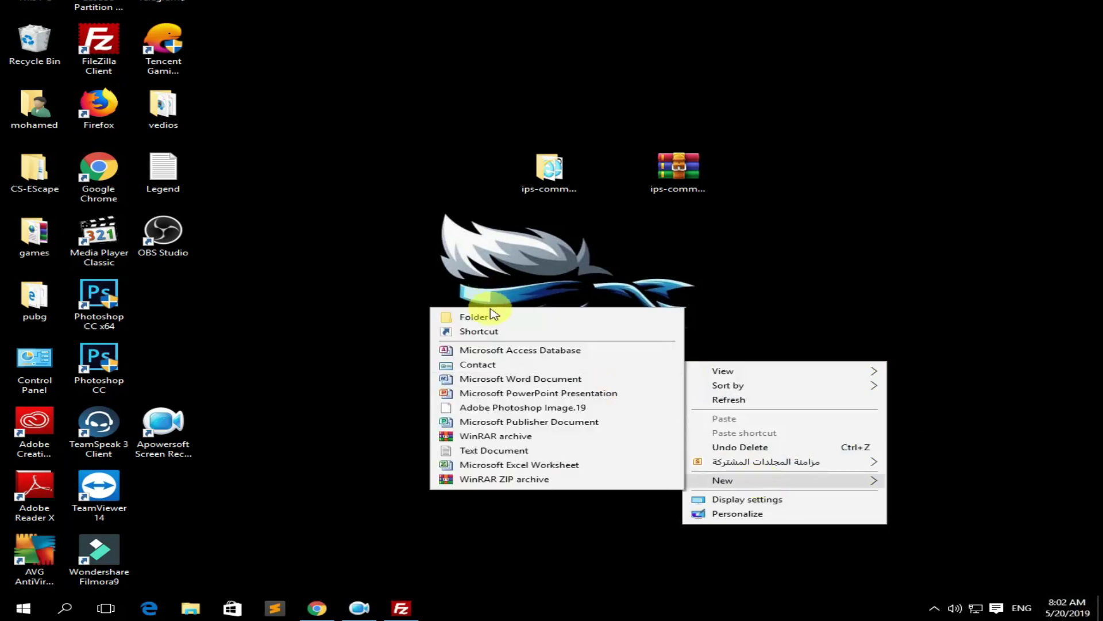
{"action": "left_click", "coordinate": [906, 305]}
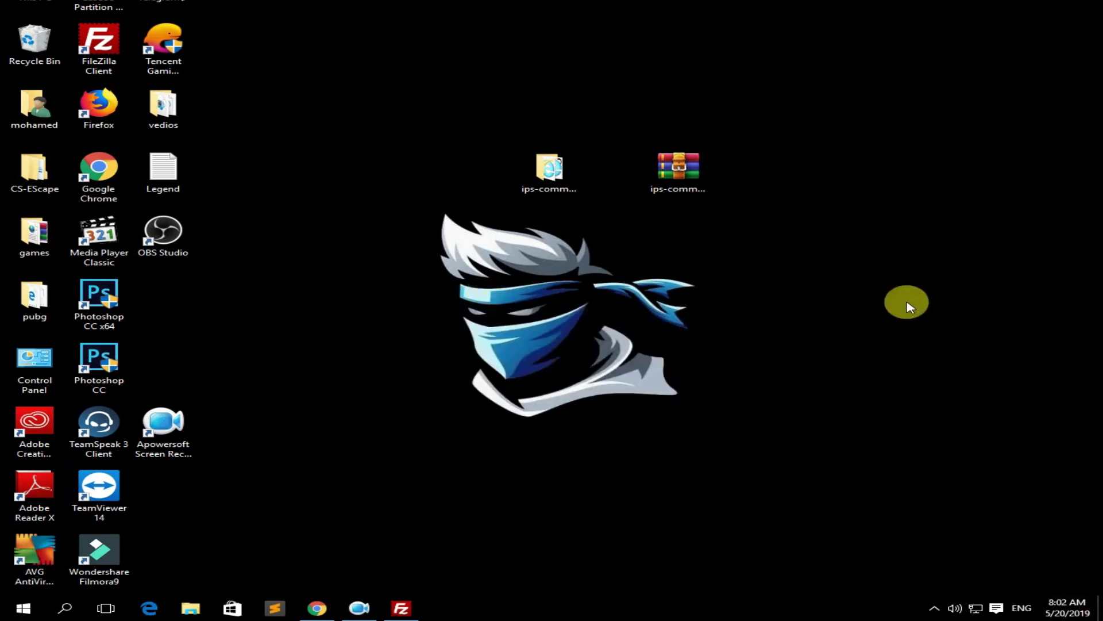
{"action": "left_click", "coordinate": [548, 186]}
{"action": "key", "text": "F2"}
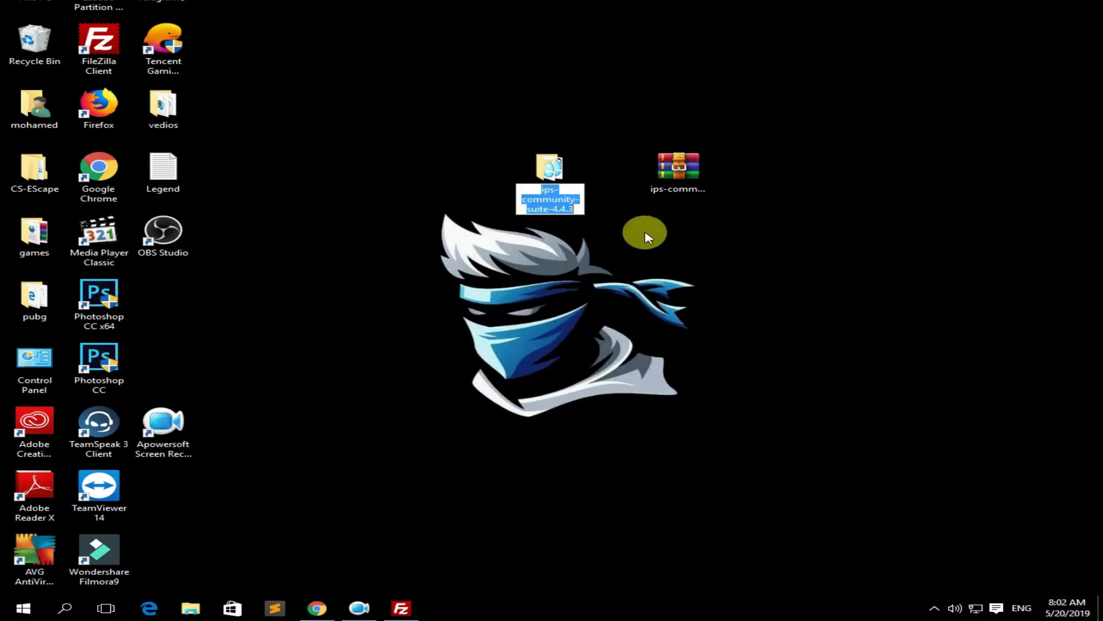
{"action": "type", "text": "forum"}
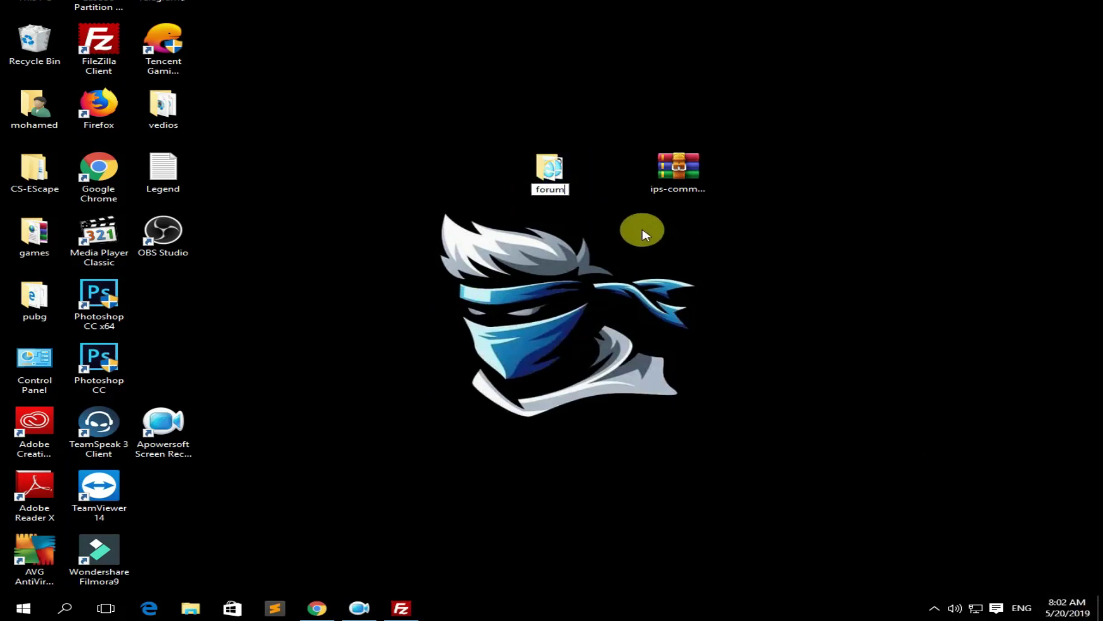
{"action": "key", "text": "Return"}
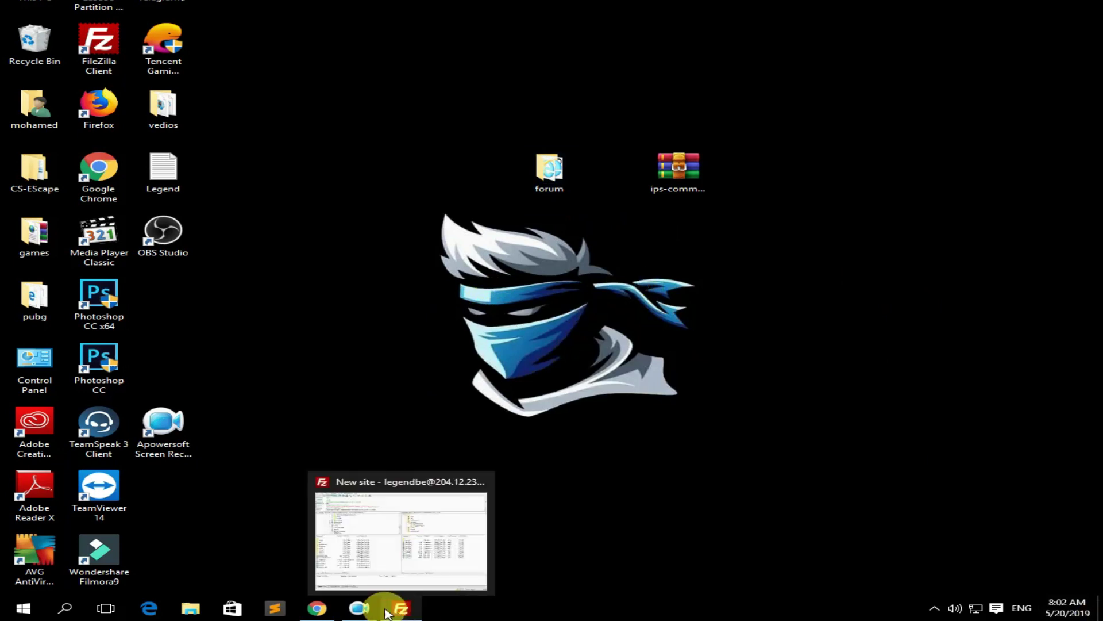
Upload the local Desktop forum folder into the server's public_html directory.
{"action": "left_click", "coordinate": [399, 610]}
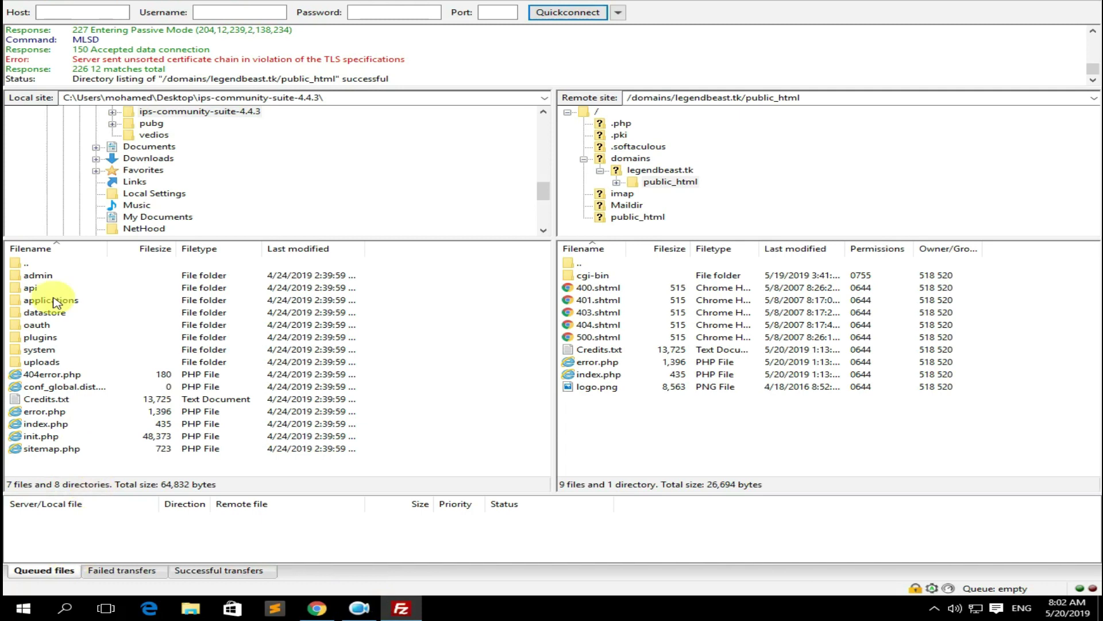
{"action": "double_click", "coordinate": [34, 263]}
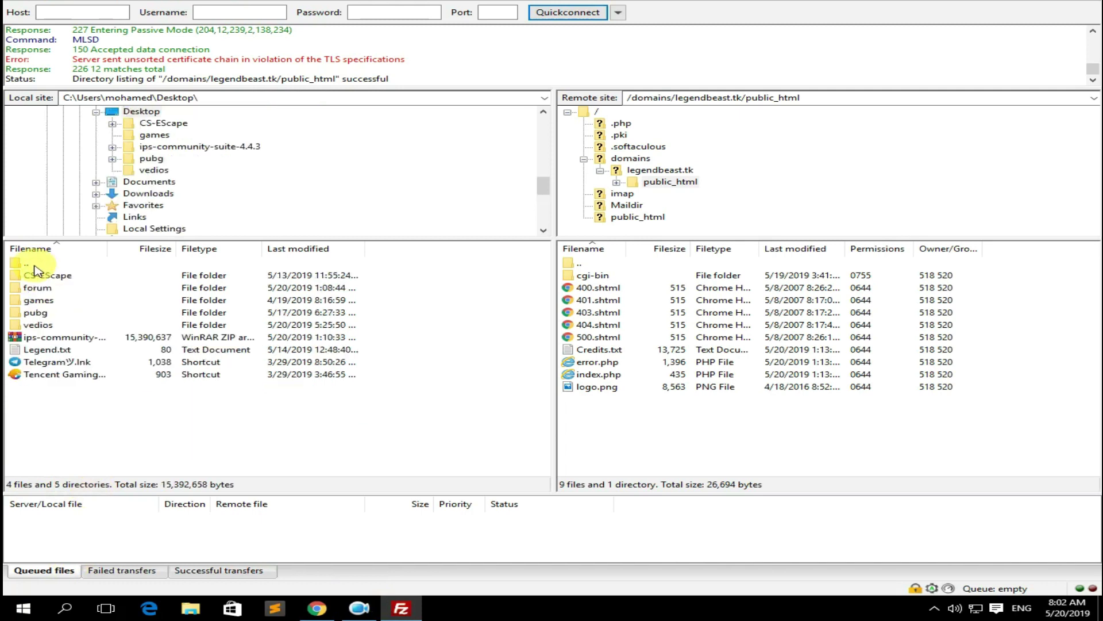
{"action": "left_click", "coordinate": [41, 288]}
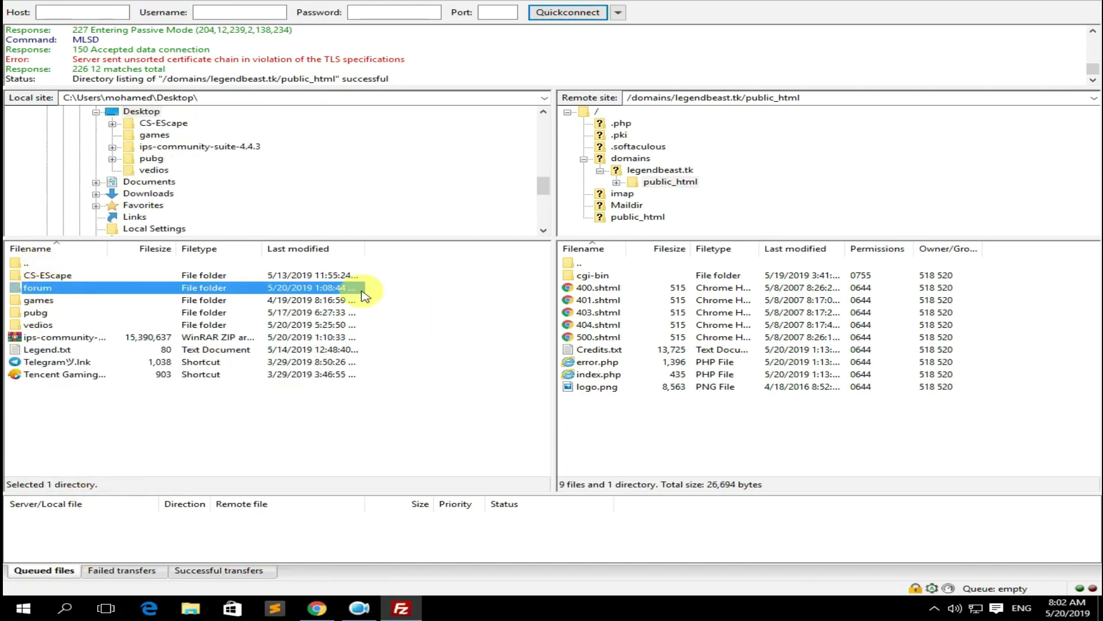
{"action": "left_click_drag", "start_coordinate": [127, 287], "coordinate": [663, 421]}
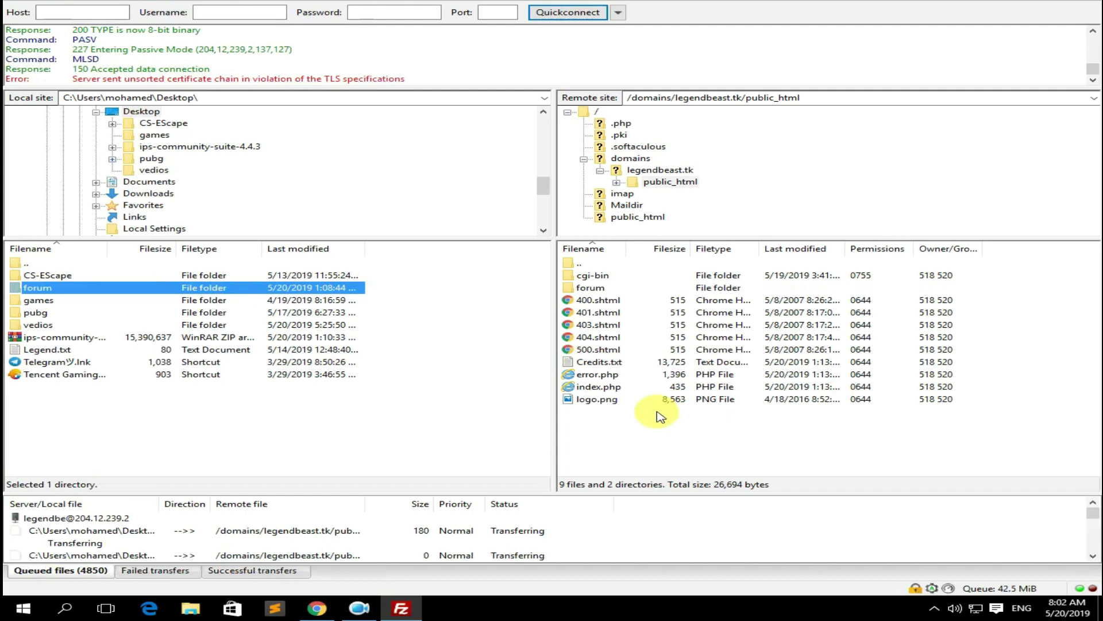
Open the server's public_html/forum folder and review the uploaded files.
{"action": "left_click", "coordinate": [594, 287]}
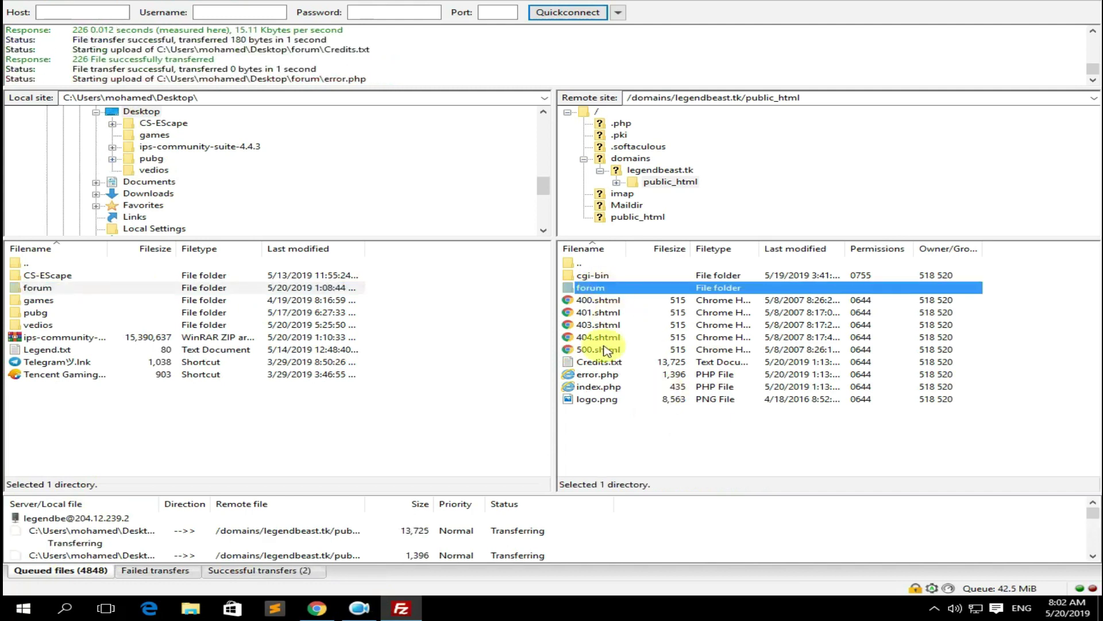
{"action": "left_click", "coordinate": [141, 294]}
{"action": "left_click", "coordinate": [634, 290]}
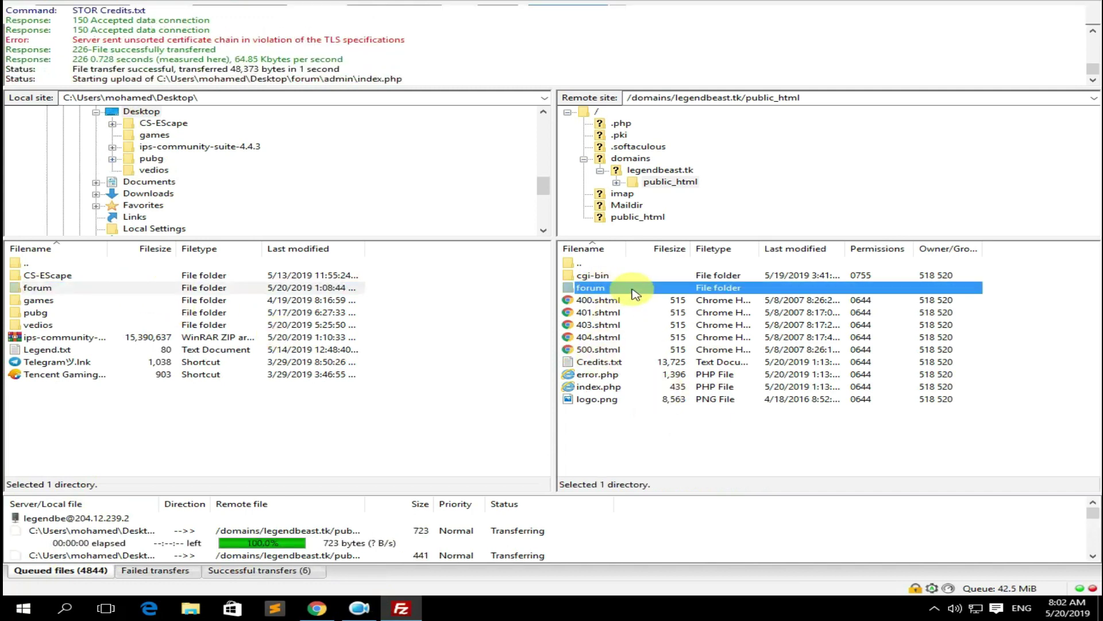
{"action": "double_click", "coordinate": [633, 290]}
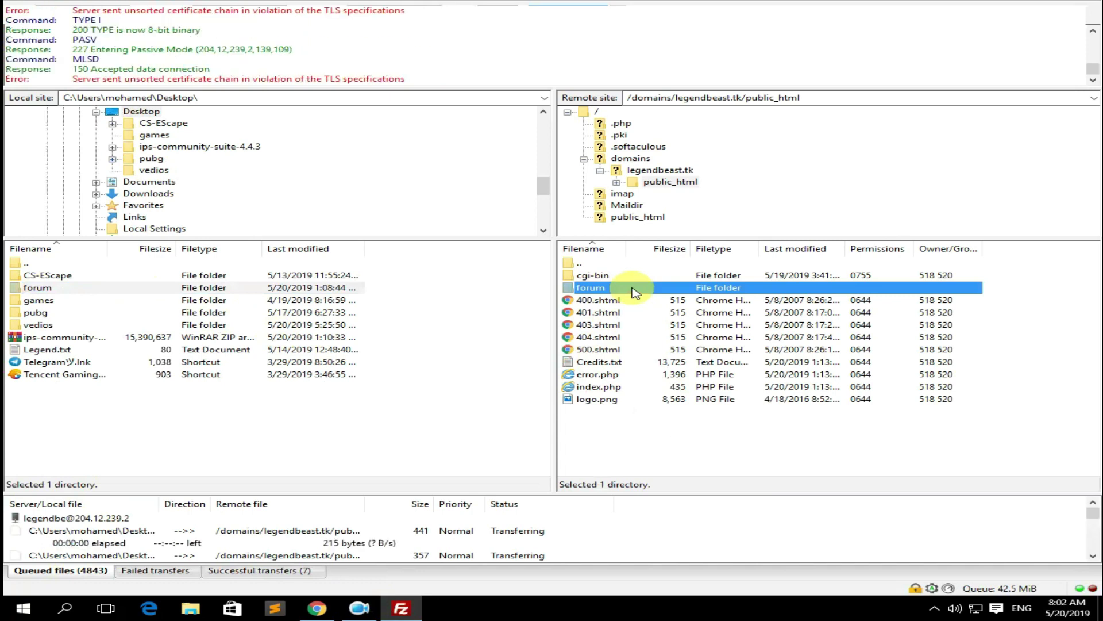
{"action": "left_click_drag", "start_coordinate": [630, 414], "coordinate": [595, 274]}
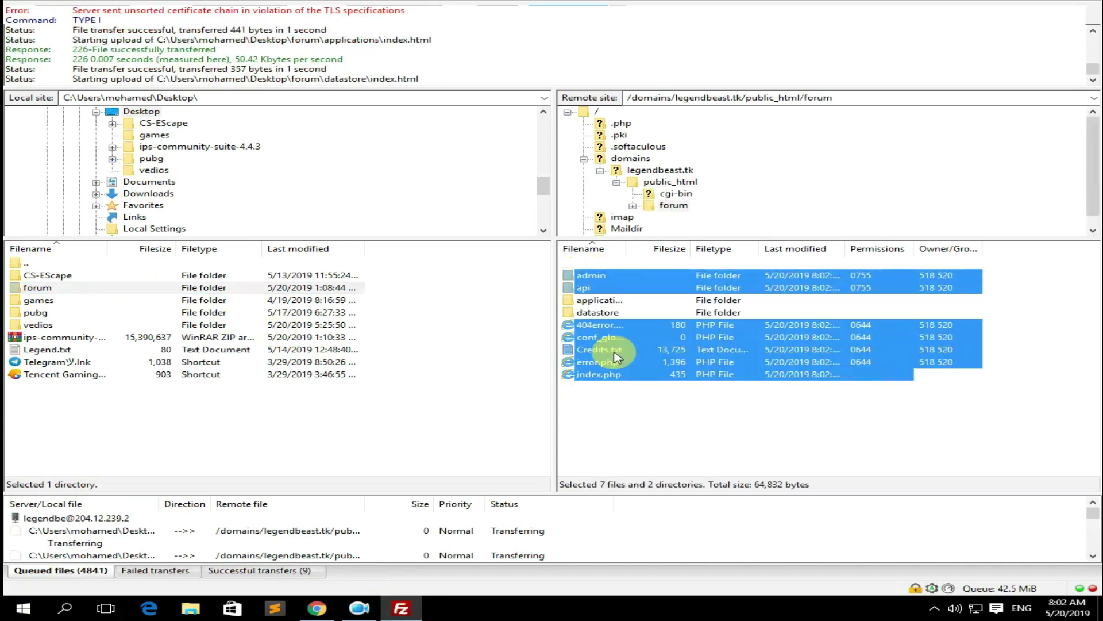
{"action": "left_click", "coordinate": [652, 416]}
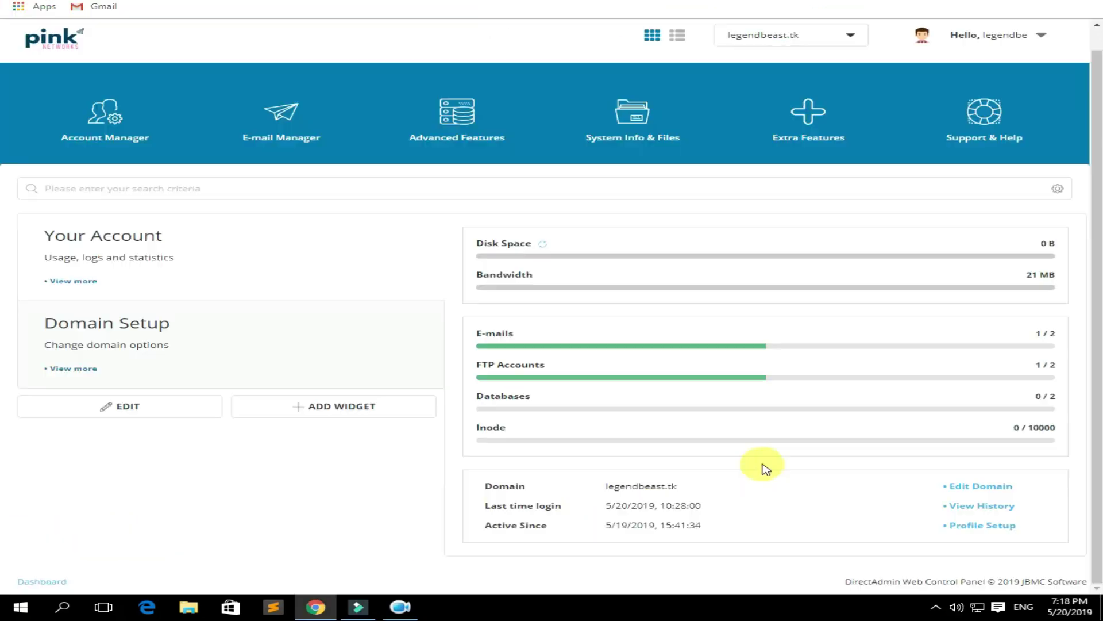
Copy the domain legendbeast.tk from DirectAdmin and paste it into a new tab's address bar.
{"action": "left_click_drag", "start_coordinate": [682, 486], "coordinate": [607, 485]}
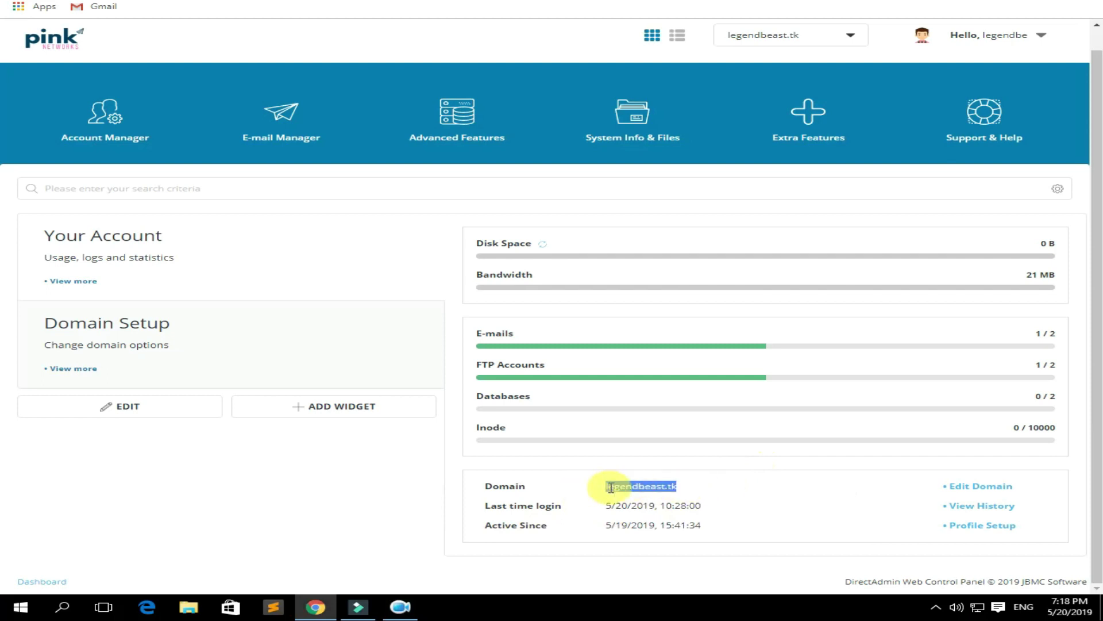
{"action": "right_click", "coordinate": [609, 488]}
{"action": "left_click", "coordinate": [643, 499]}
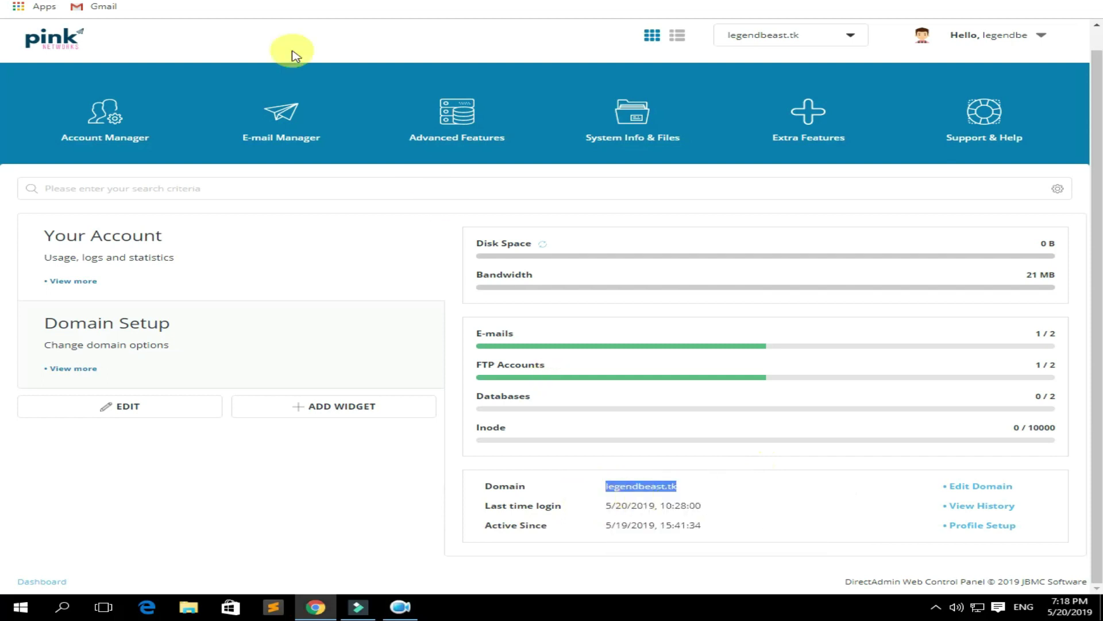
{"action": "right_click", "coordinate": [261, 2]}
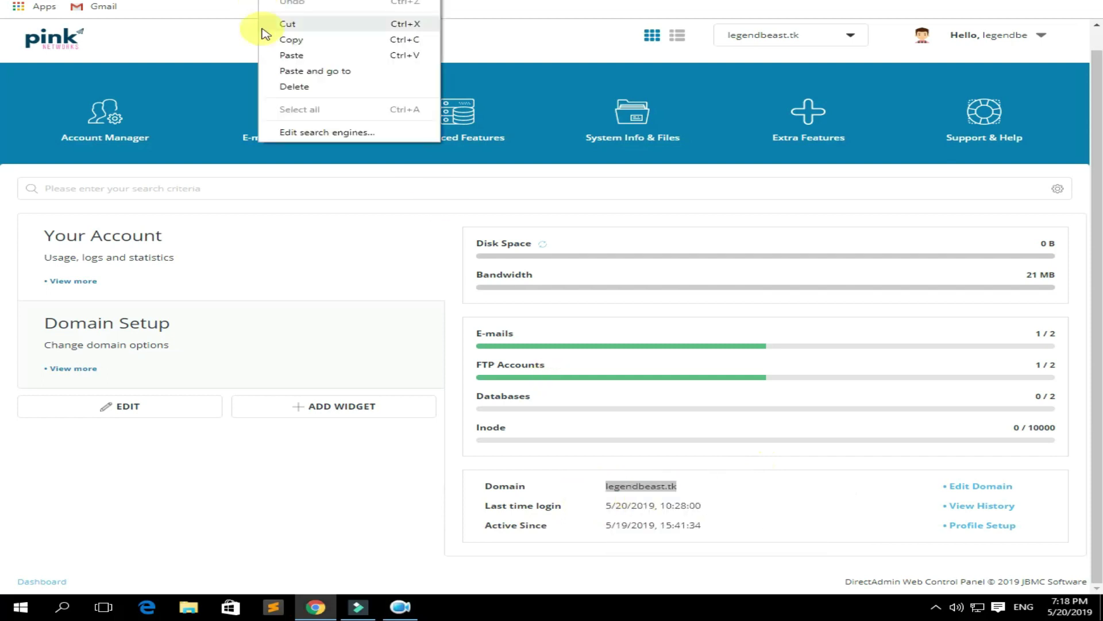
{"action": "left_click", "coordinate": [284, 62]}
{"action": "left_click", "coordinate": [283, 44]}
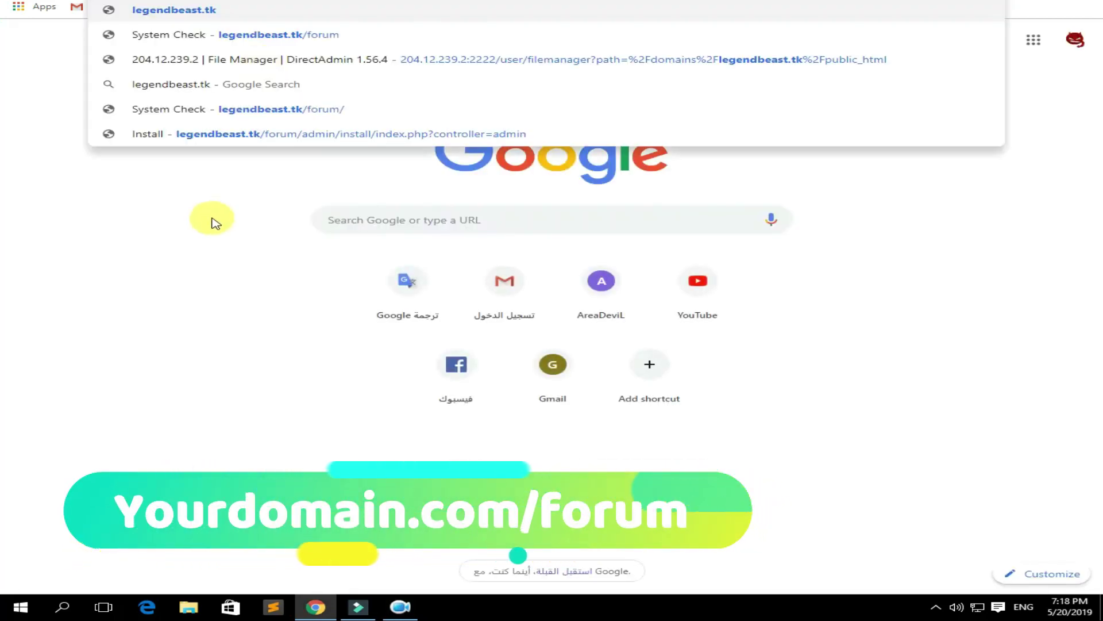
{"action": "type", "text": "/forum"}
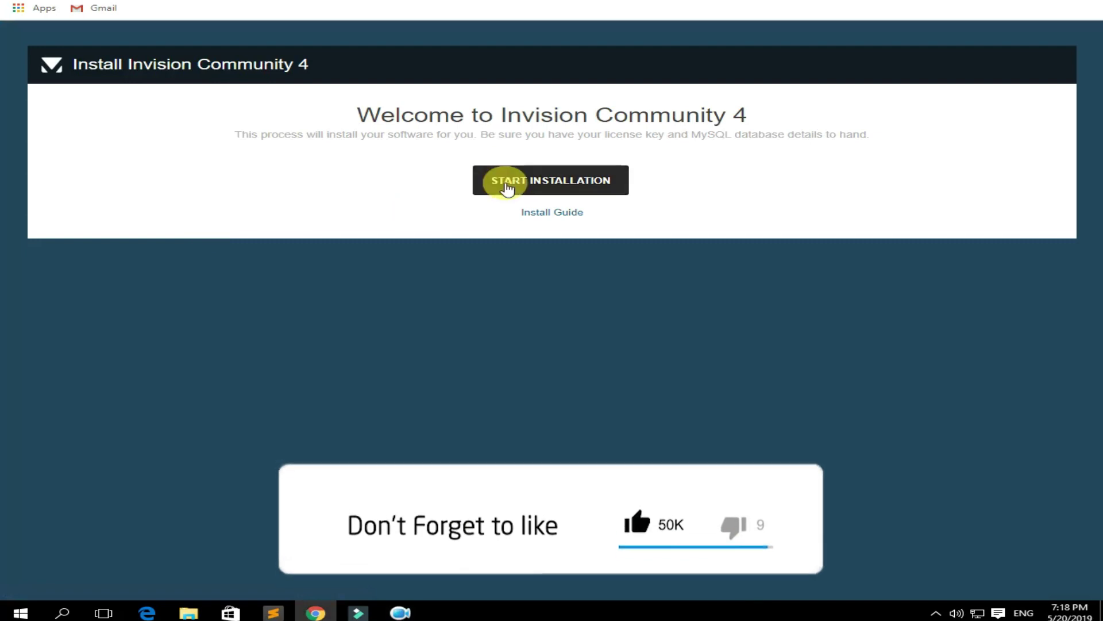
Start the Invision Community installation from the welcome page.
{"action": "left_click", "coordinate": [508, 184]}
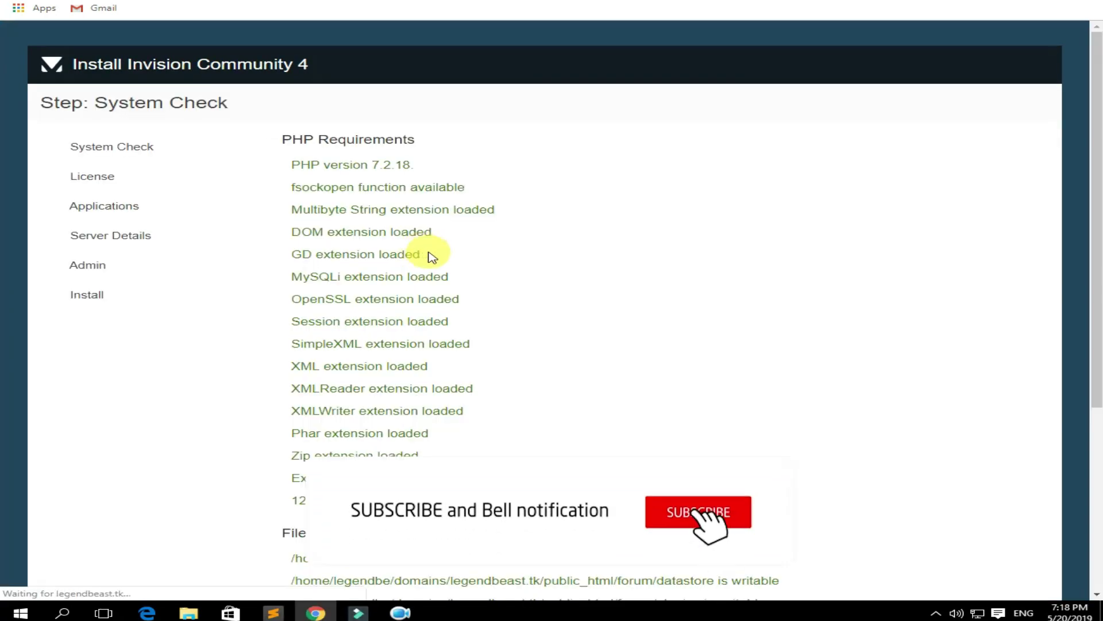
{"action": "scroll", "coordinate": [431, 255], "scroll_direction": "down", "scroll_amount": 4}
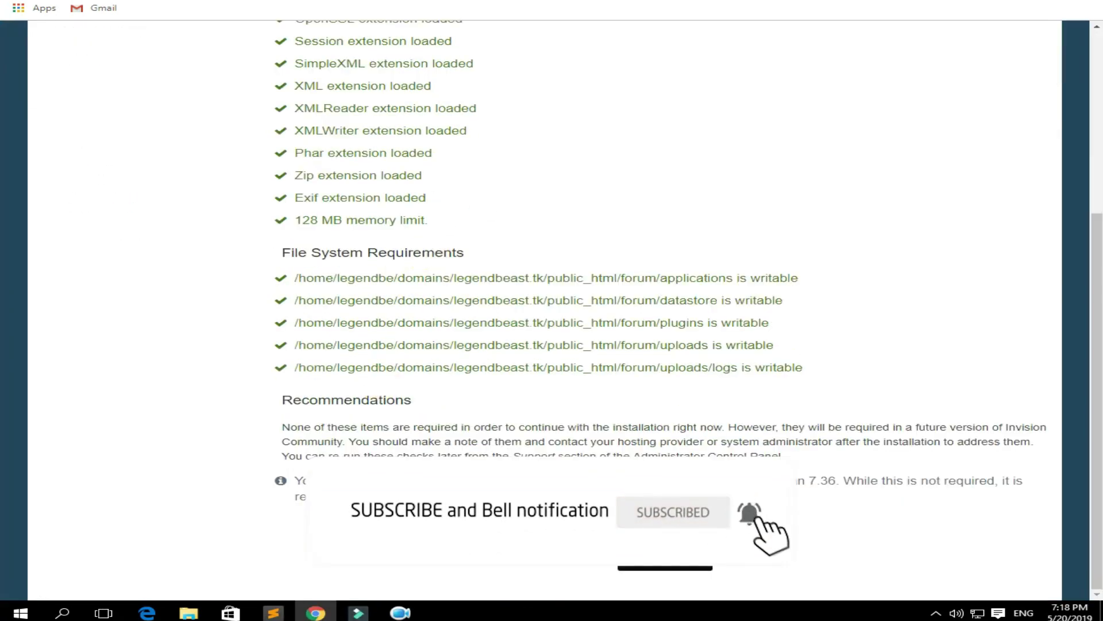
Accept the license, keep default applications with Forums, and reach MySQL Server Details.
{"action": "left_click", "coordinate": [673, 557]}
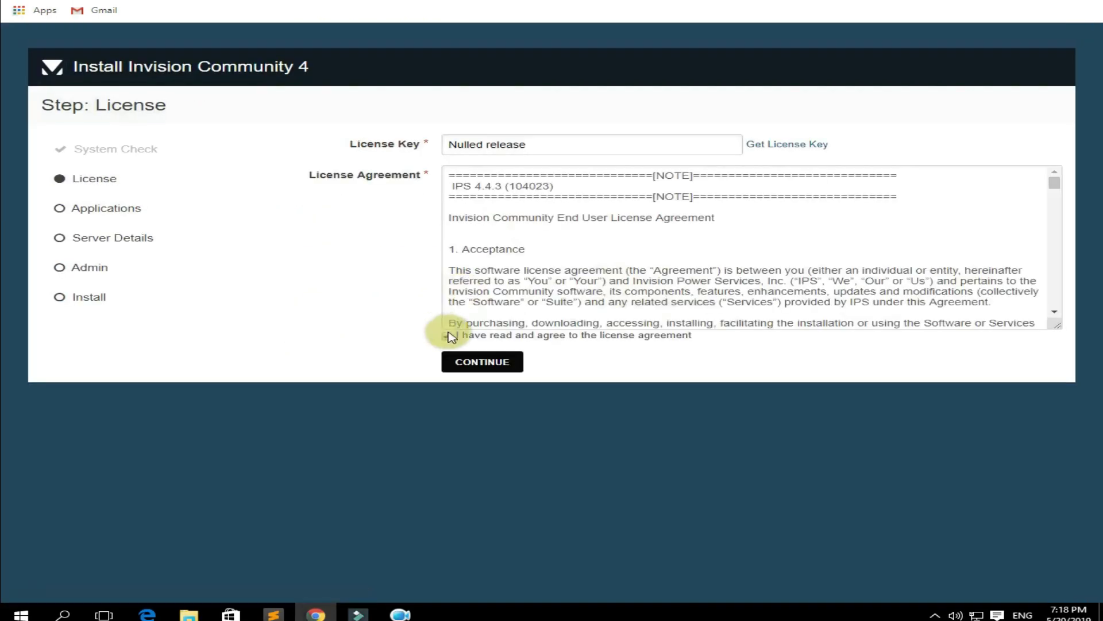
{"action": "left_click", "coordinate": [446, 335]}
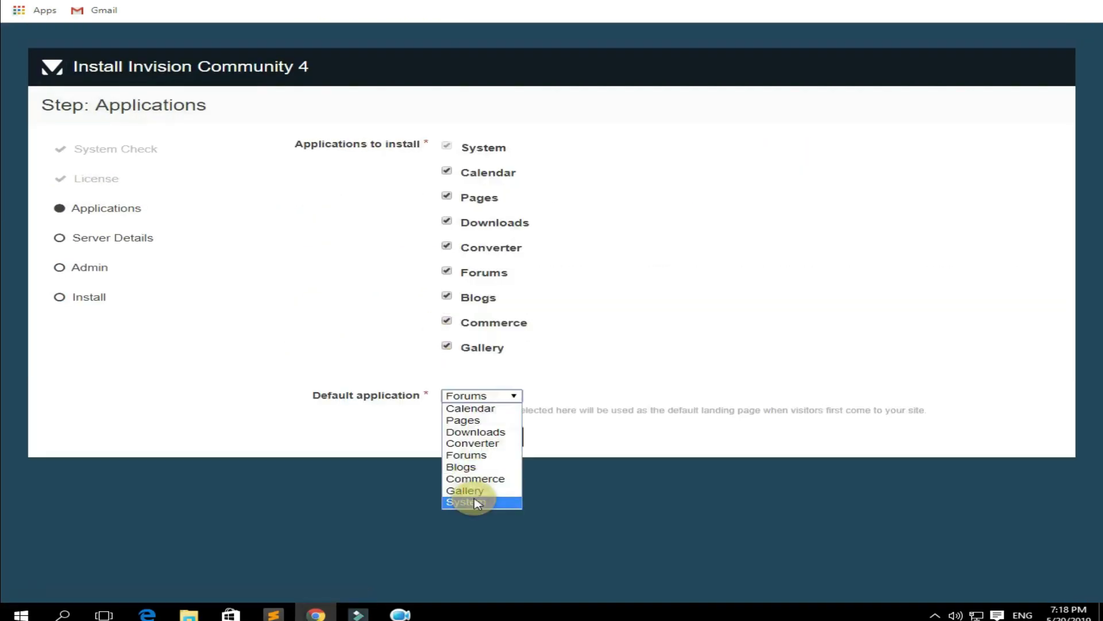
{"action": "left_click", "coordinate": [516, 364]}
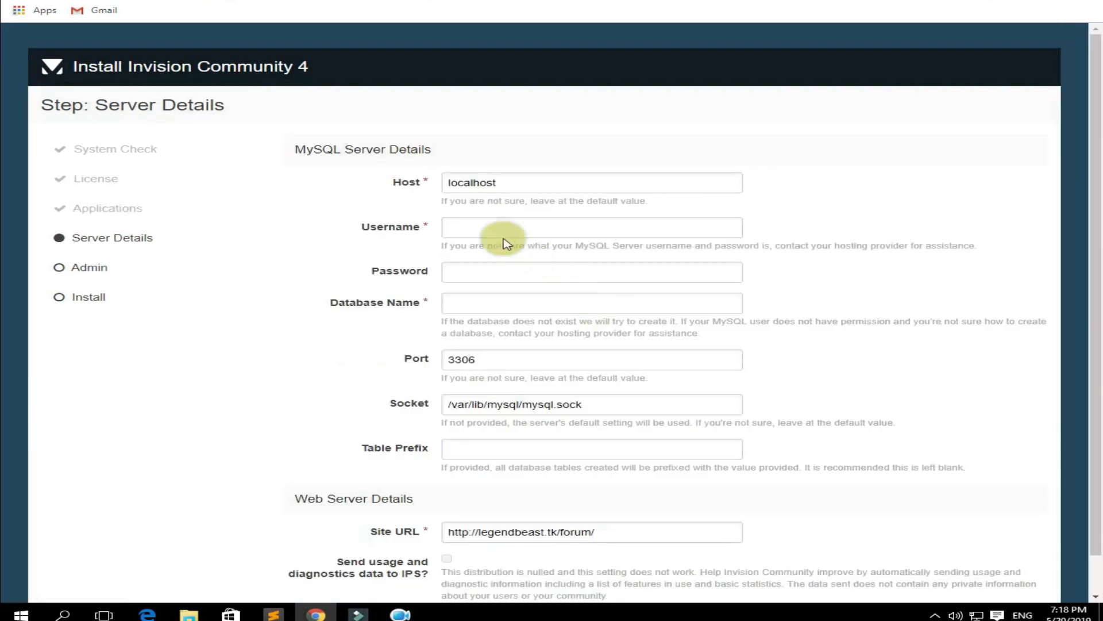
{"action": "left_click_drag", "start_coordinate": [440, 155], "coordinate": [285, 148]}
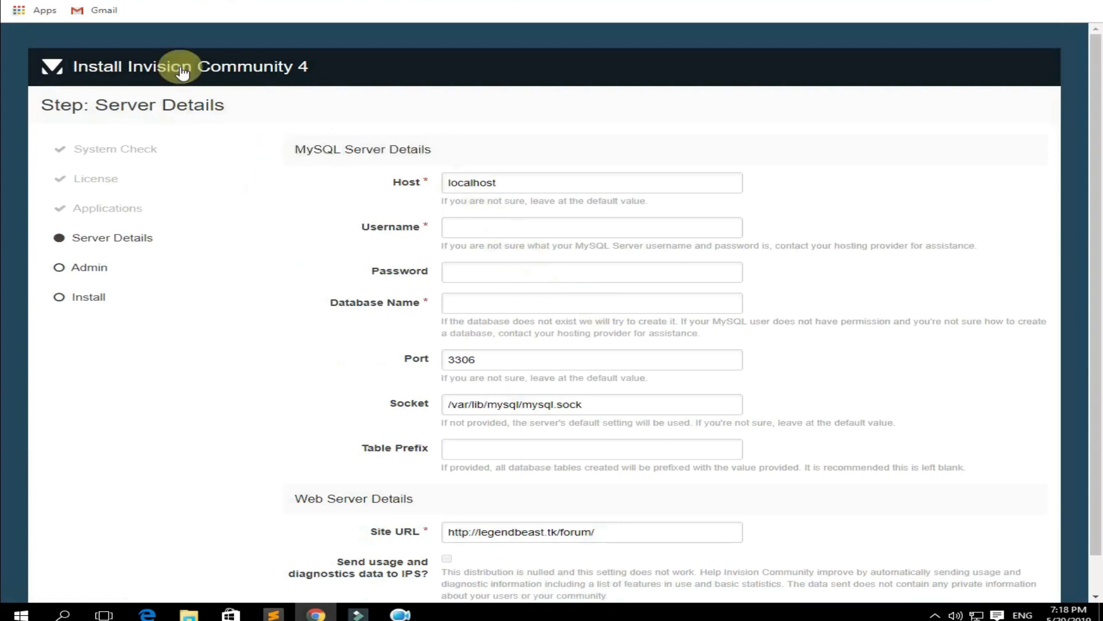
{"action": "key", "text": "ctrl+Tab"}
{"action": "mouse_move", "coordinate": [281, 126]}
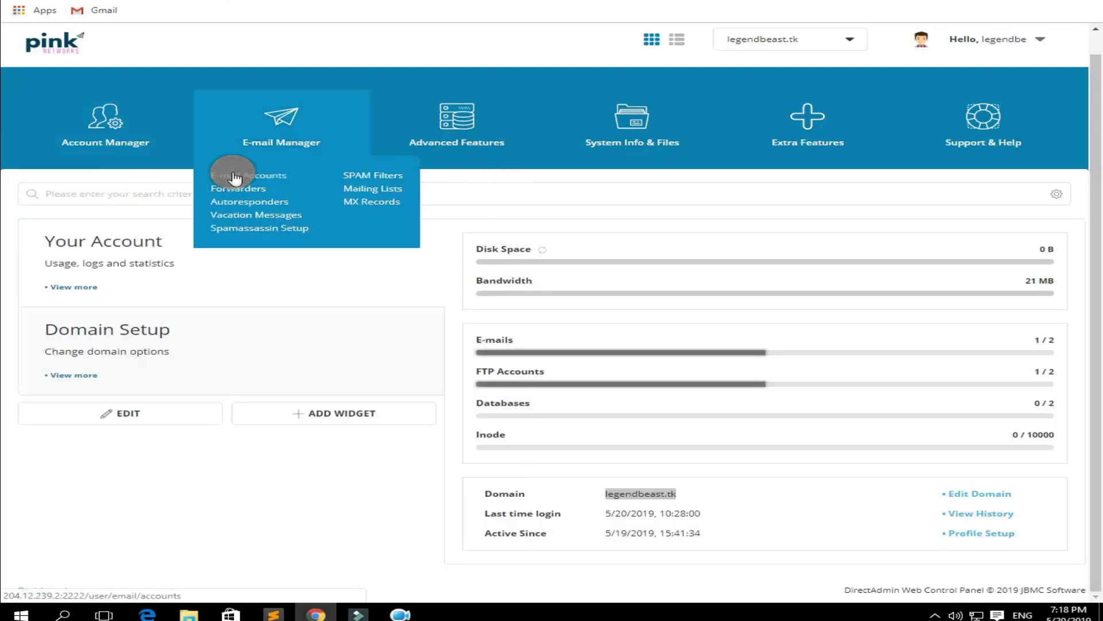
In MySQL Management, enter 'legend' as the new database name.
{"action": "mouse_move", "coordinate": [105, 125]}
{"action": "left_click", "coordinate": [217, 183]}
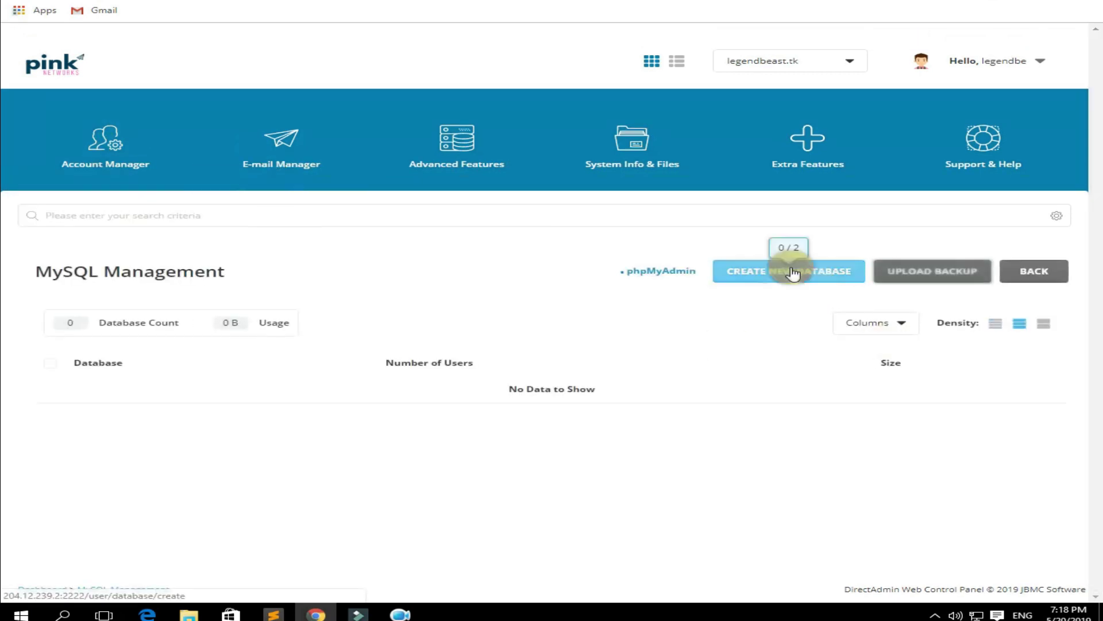
{"action": "left_click", "coordinate": [794, 272]}
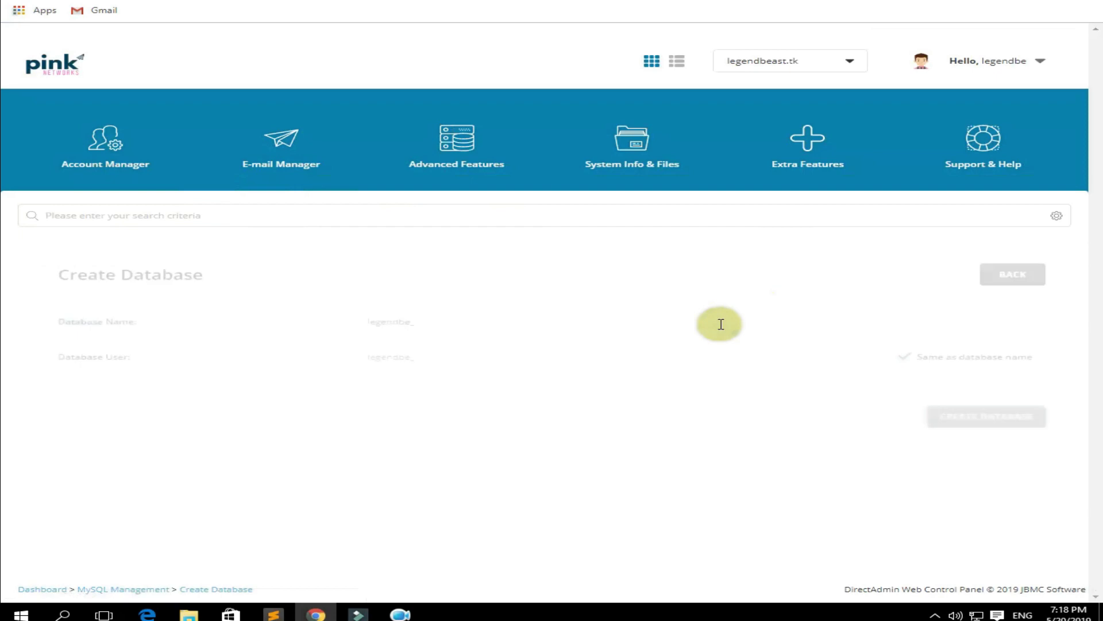
{"action": "left_click", "coordinate": [483, 320]}
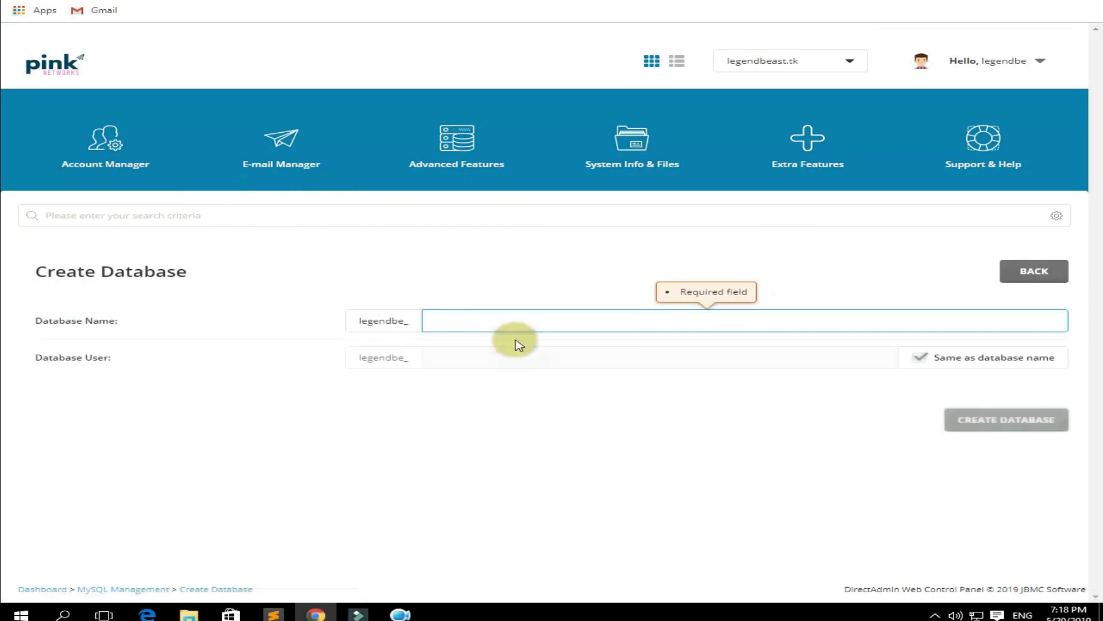
{"action": "type", "text": "y"}
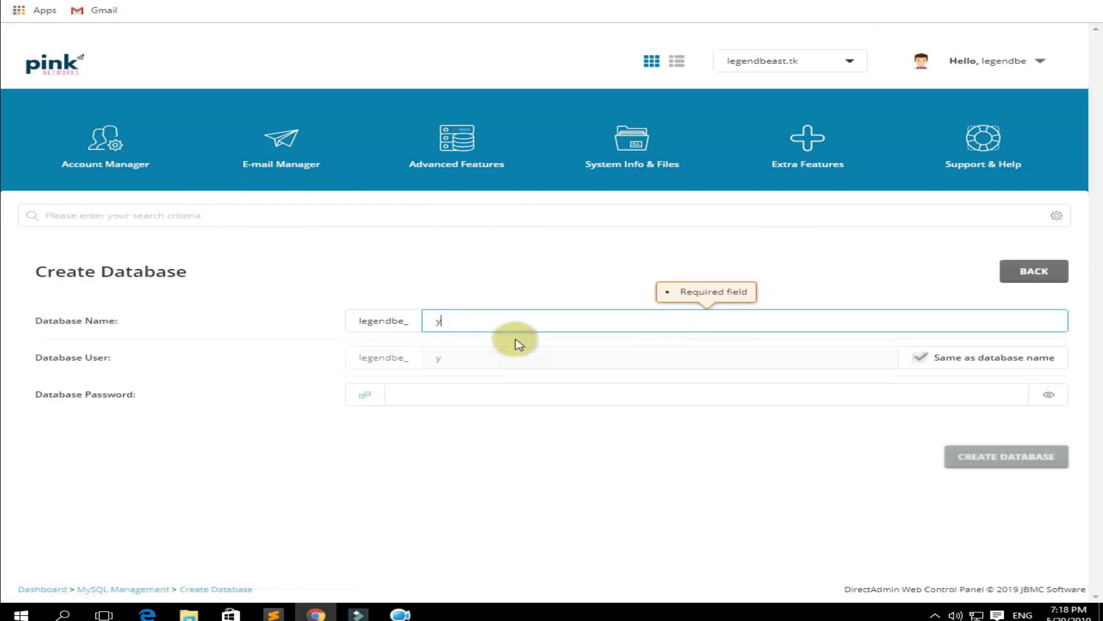
{"action": "key", "text": "BackSpace"}
{"action": "type", "text": "s"}
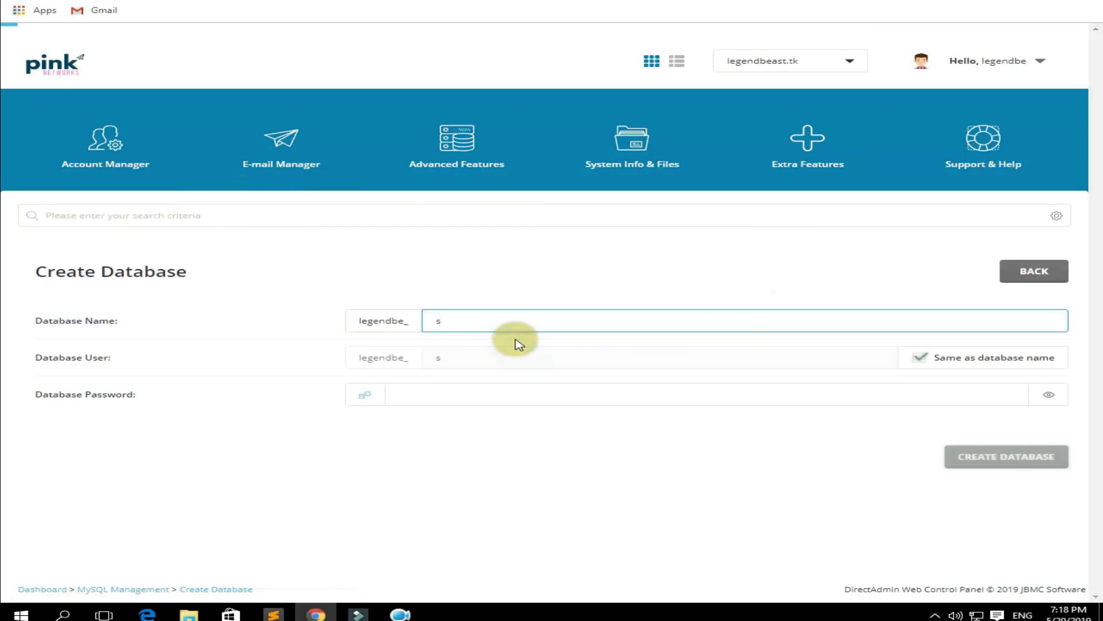
{"action": "type", "text": "ubscri"}
{"action": "type", "text": "be"}
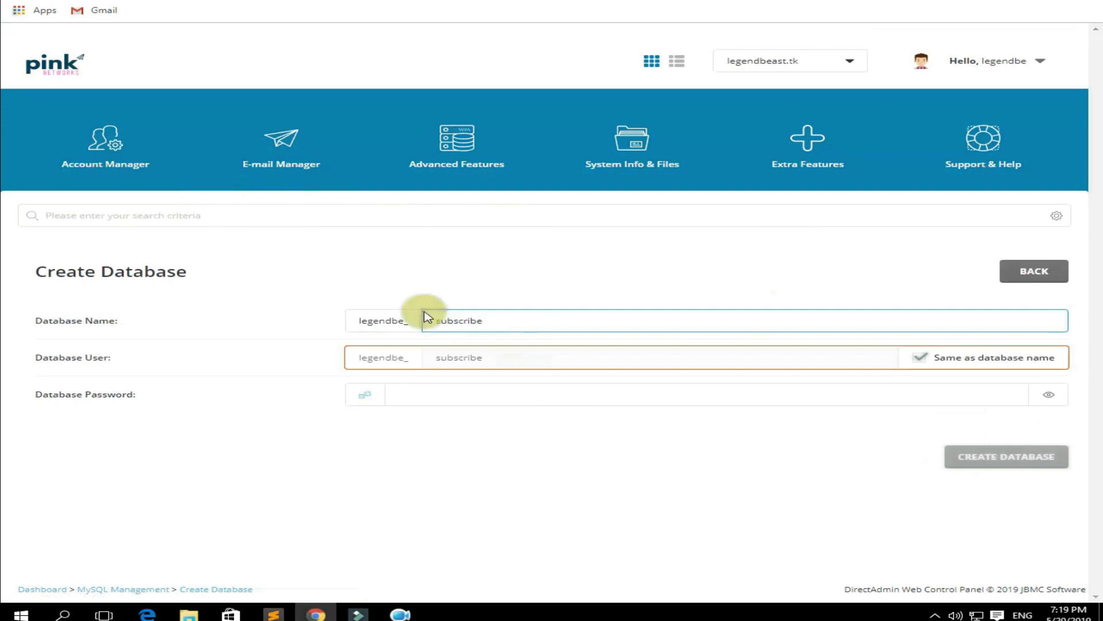
{"action": "left_click_drag", "start_coordinate": [509, 320], "coordinate": [350, 324]}
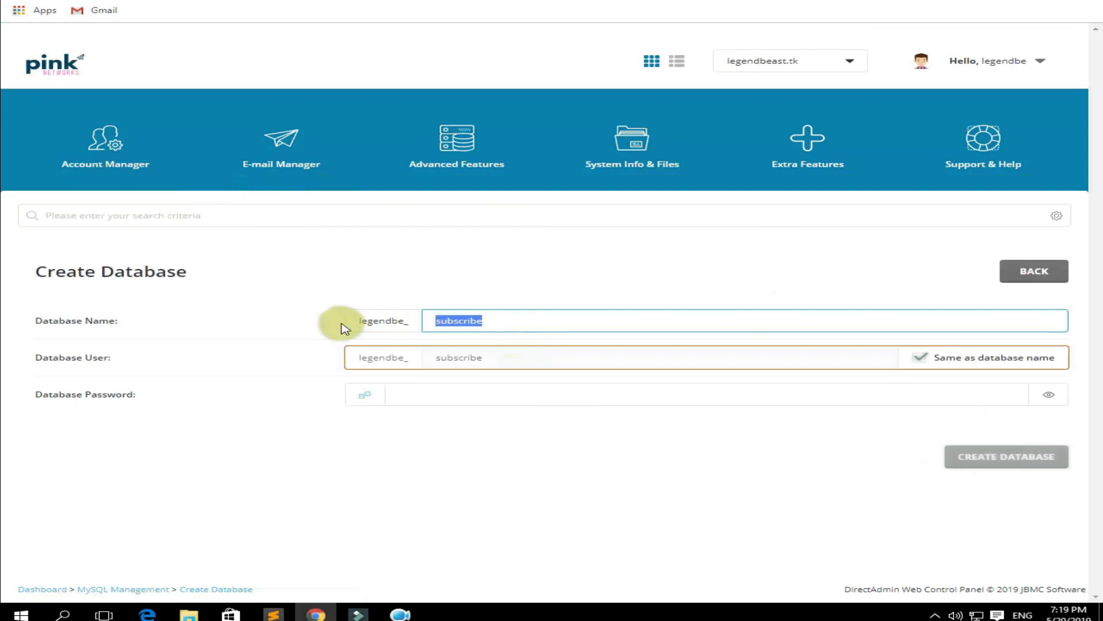
{"action": "type", "text": "legend"}
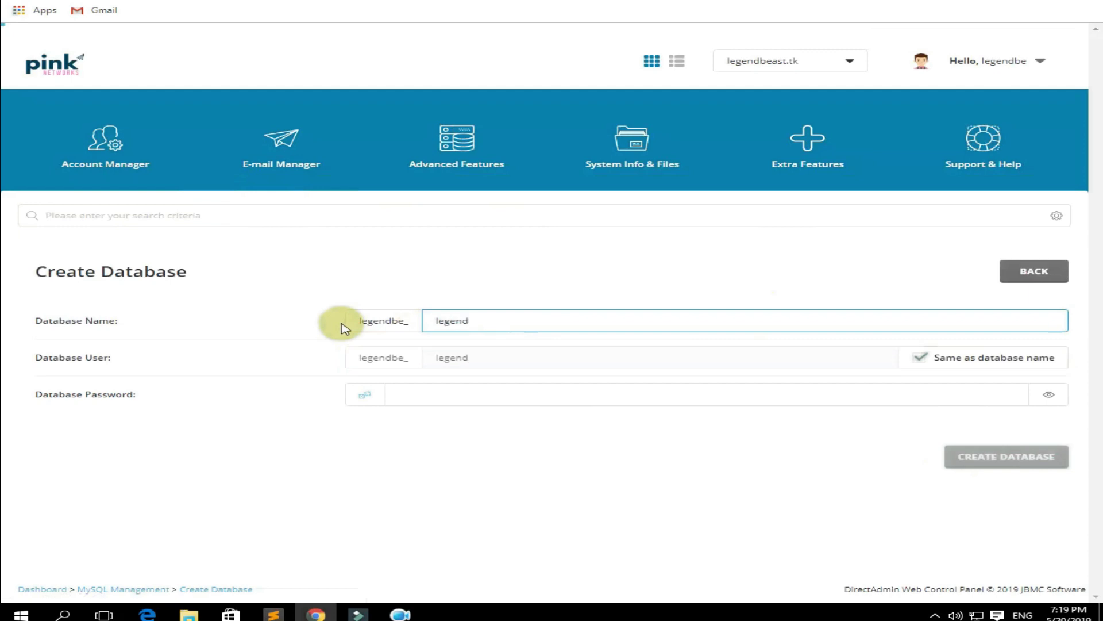
{"action": "left_click", "coordinate": [424, 470]}
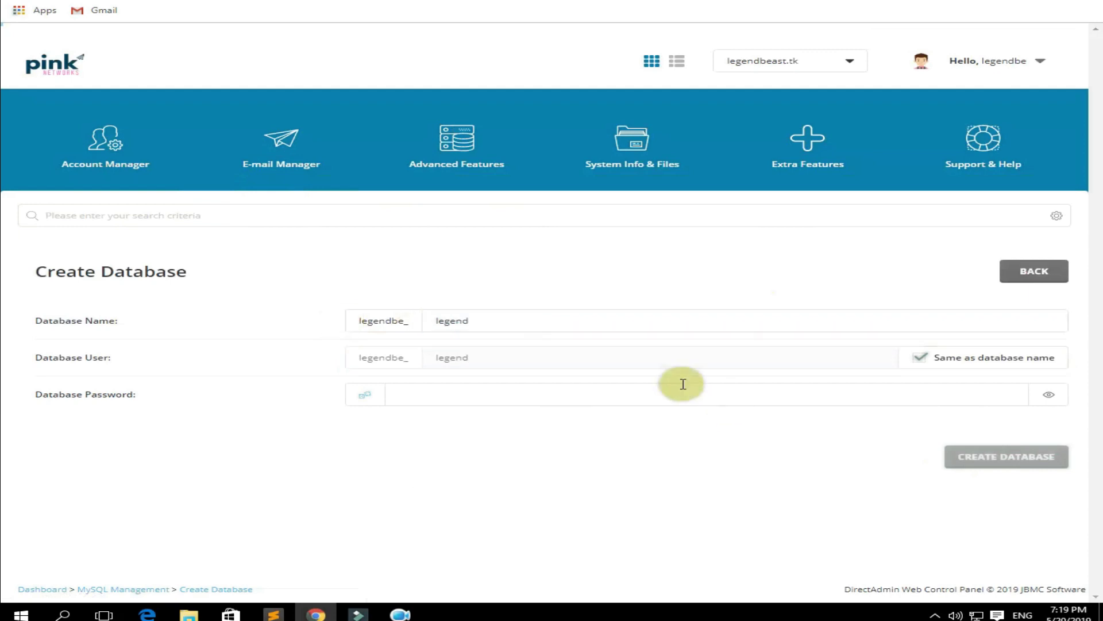
Set the database password and create the legendbe_legend database.
{"action": "left_click", "coordinate": [859, 389]}
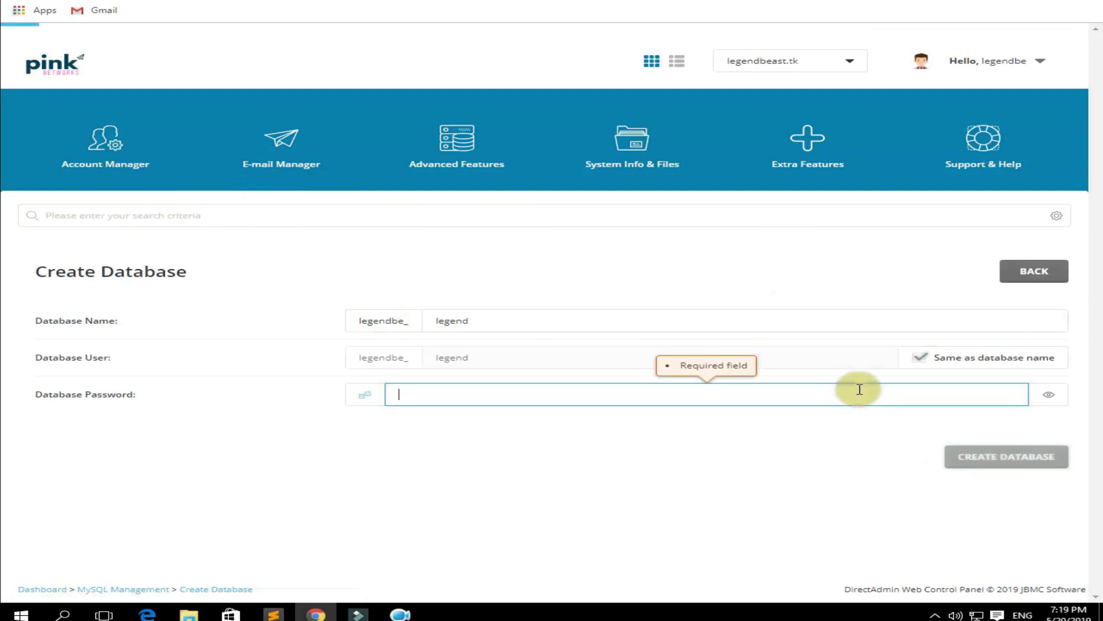
{"action": "type", "text": "l"}
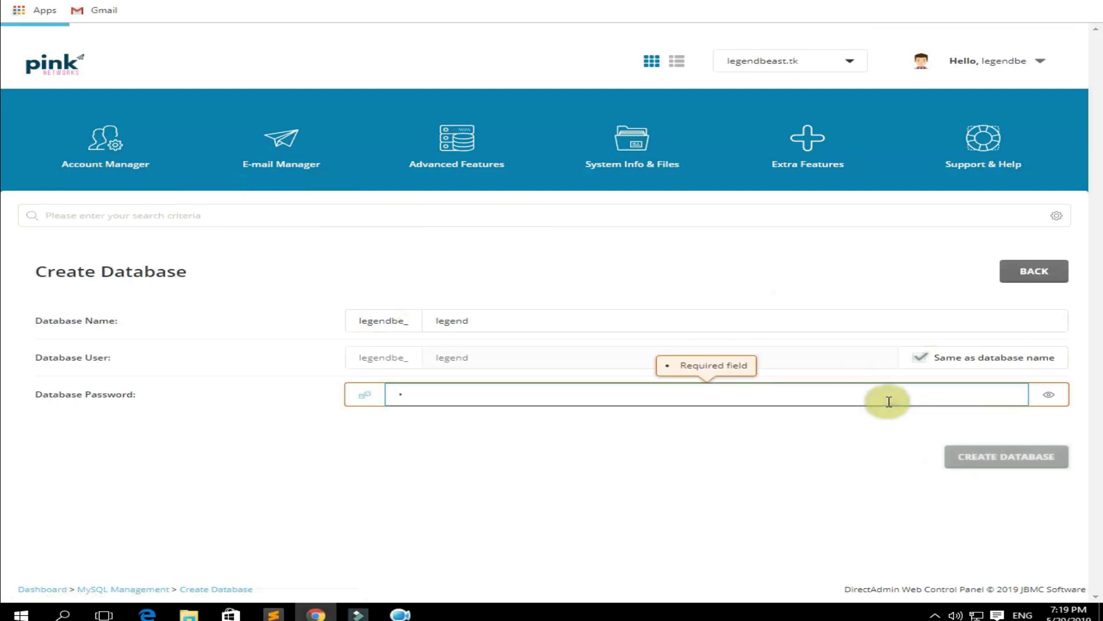
{"action": "key", "text": "BackSpace"}
{"action": "left_click", "coordinate": [886, 427]}
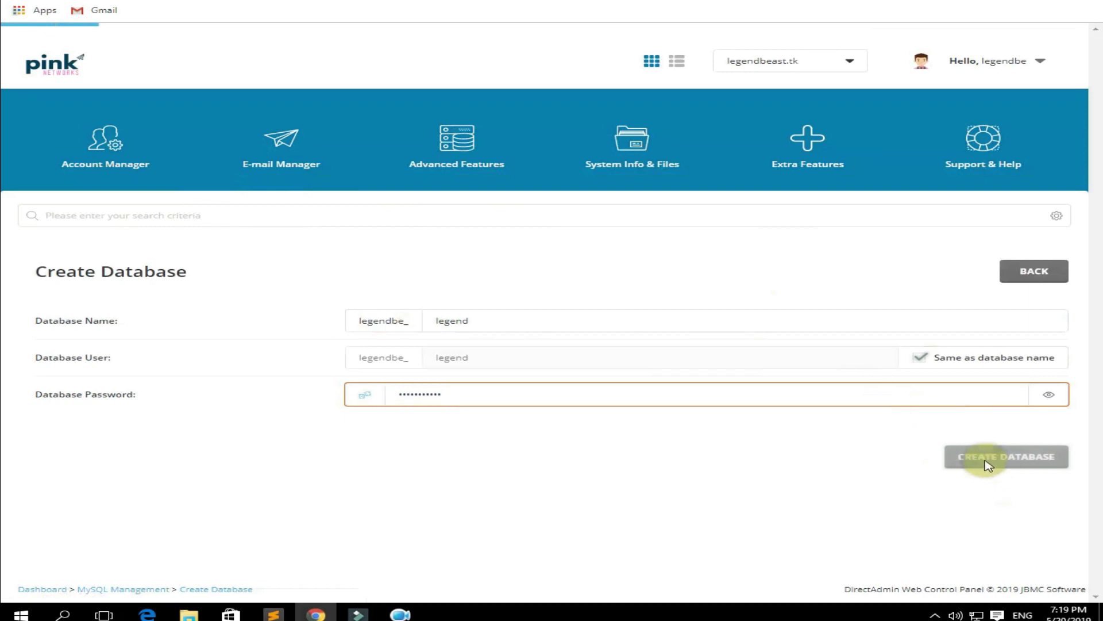
{"action": "double_click", "coordinate": [715, 393]}
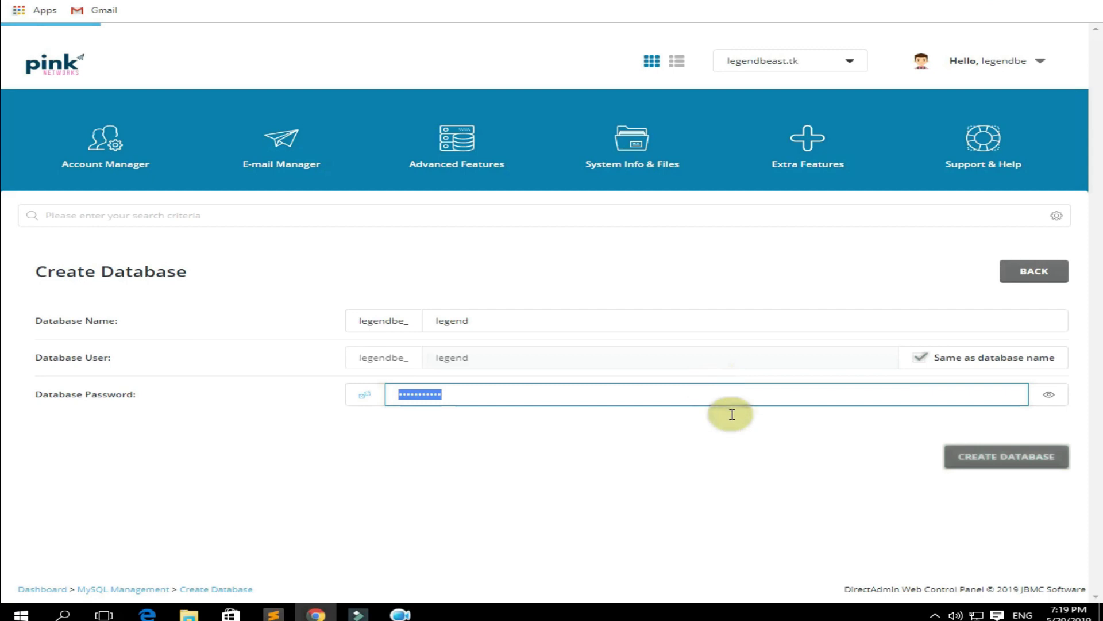
{"action": "left_click", "coordinate": [794, 478]}
Decline saving the password and copy the database name legendbe_legend.
{"action": "left_click", "coordinate": [1006, 456]}
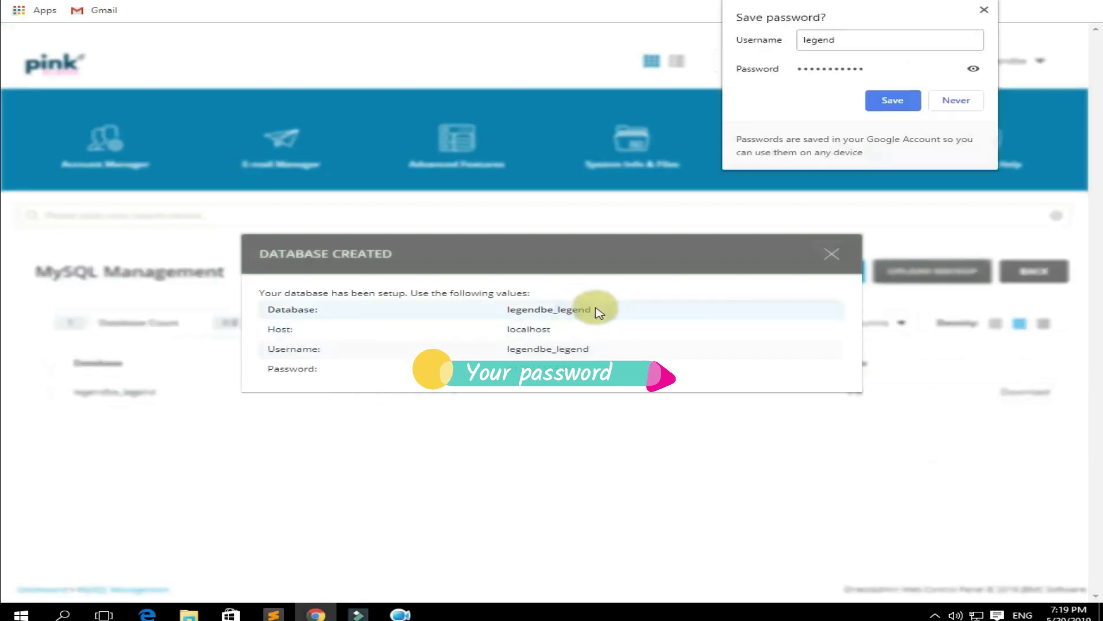
{"action": "double_click", "coordinate": [294, 308]}
{"action": "left_click", "coordinate": [432, 312]}
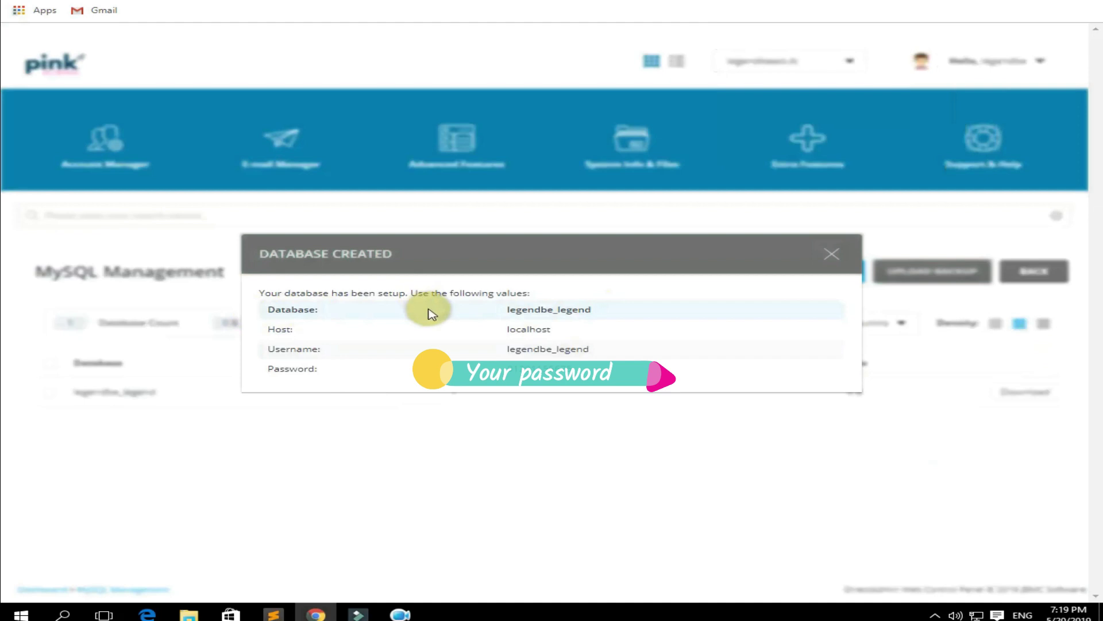
{"action": "left_click_drag", "start_coordinate": [594, 309], "coordinate": [496, 314]}
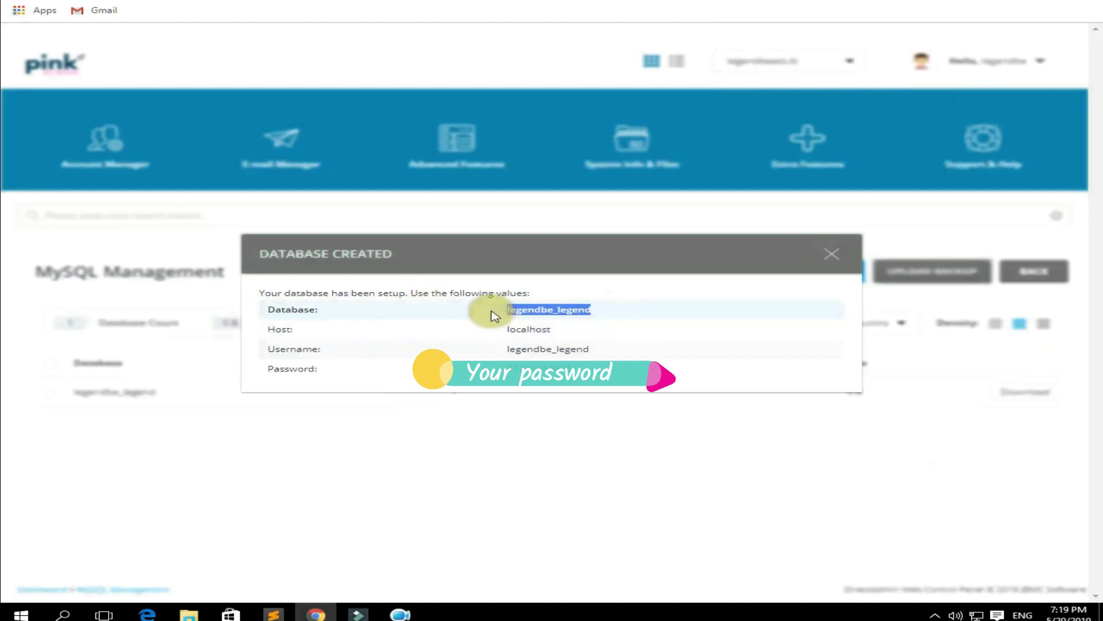
{"action": "right_click", "coordinate": [496, 314]}
{"action": "left_click", "coordinate": [517, 320]}
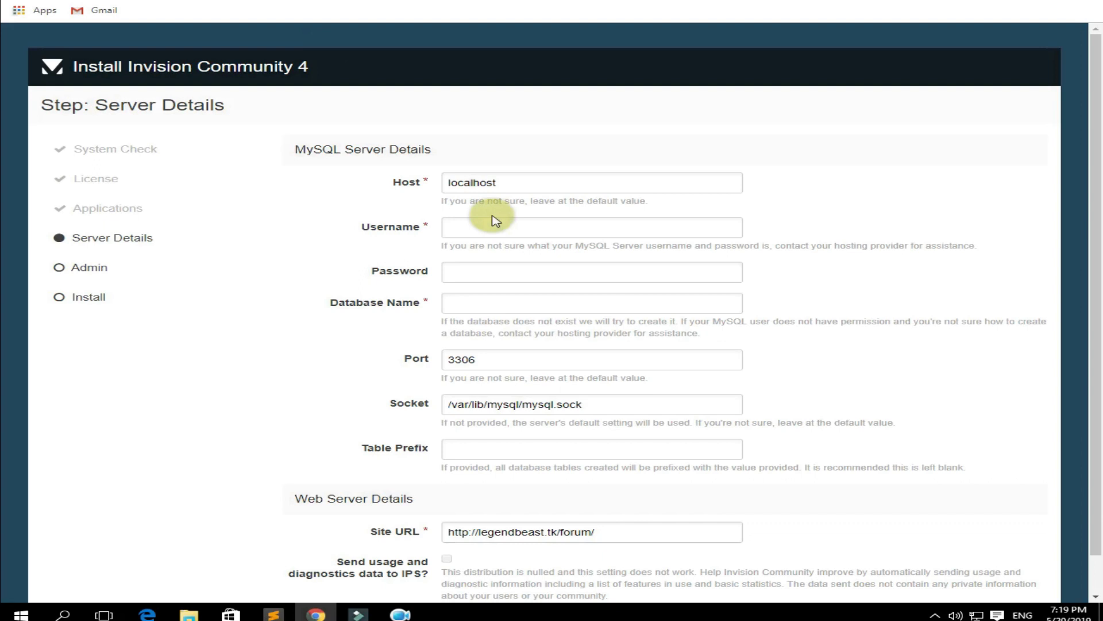
Paste legendbe_legend as the MySQL username, trim leading spaces, and enter the password.
{"action": "left_click", "coordinate": [492, 225]}
{"action": "right_click", "coordinate": [492, 231]}
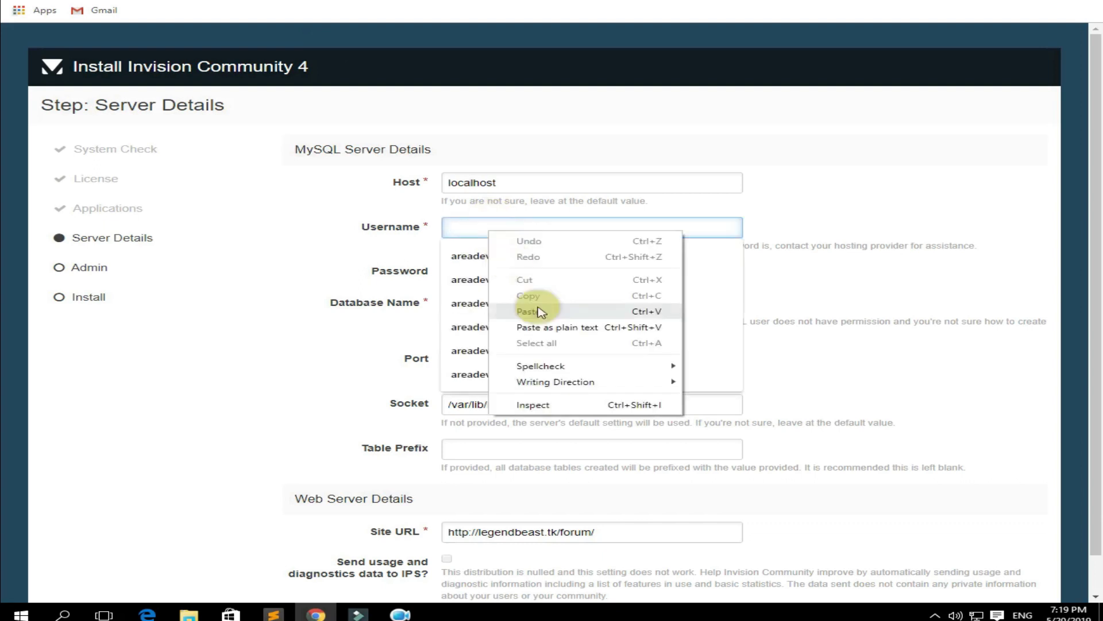
{"action": "left_click", "coordinate": [542, 311]}
{"action": "left_click", "coordinate": [841, 206]}
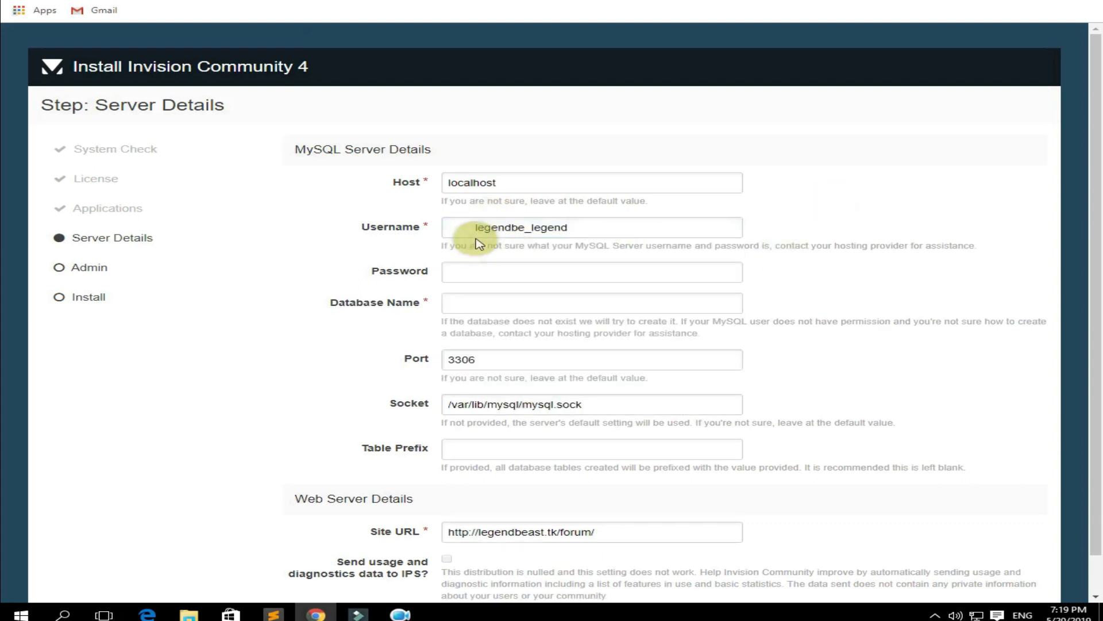
{"action": "left_click_drag", "start_coordinate": [473, 227], "coordinate": [447, 227]}
{"action": "key", "text": "BackSpace"}
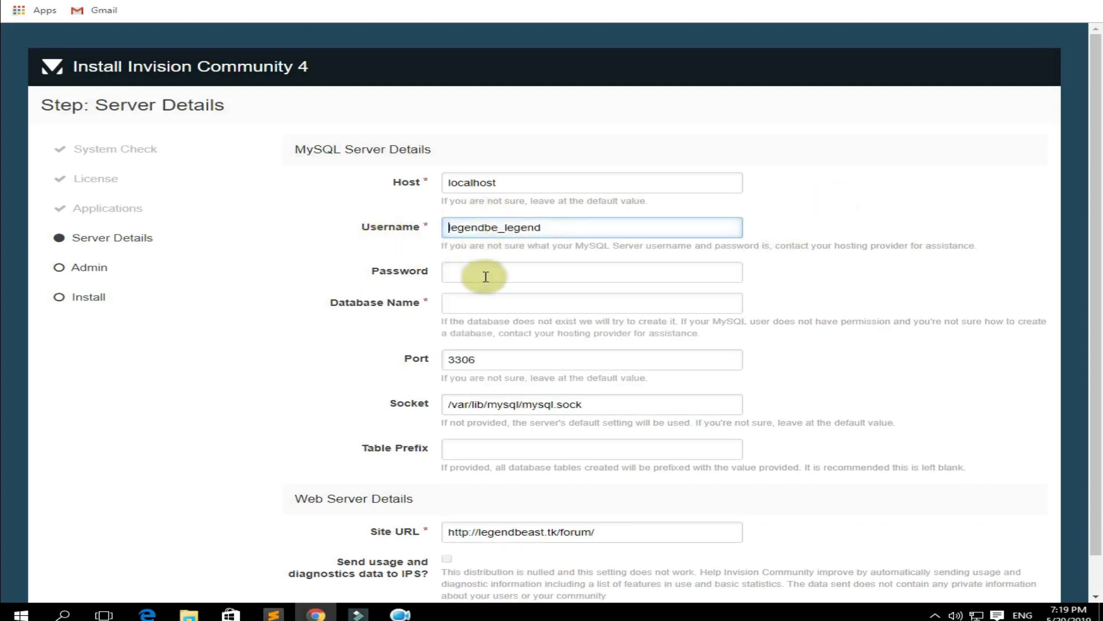
{"action": "left_click", "coordinate": [485, 274]}
{"action": "type", "text": "***"}
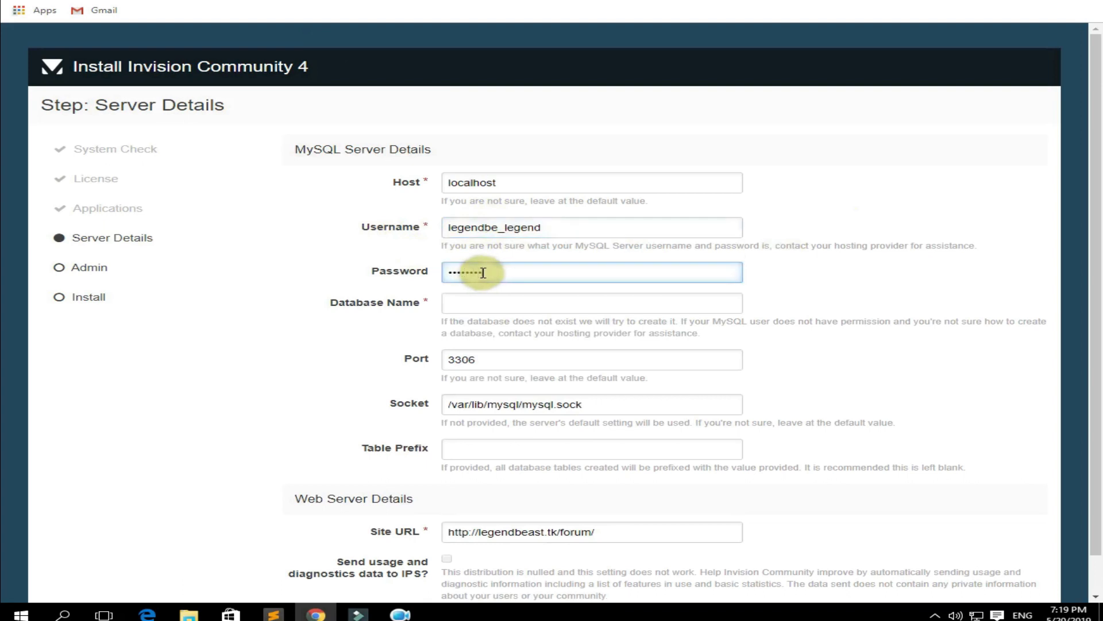
{"action": "type", "text": "***"}
Set the Database Name to legendbe_legend, fixing a wrong entry and leading spaces.
{"action": "left_click", "coordinate": [481, 302]}
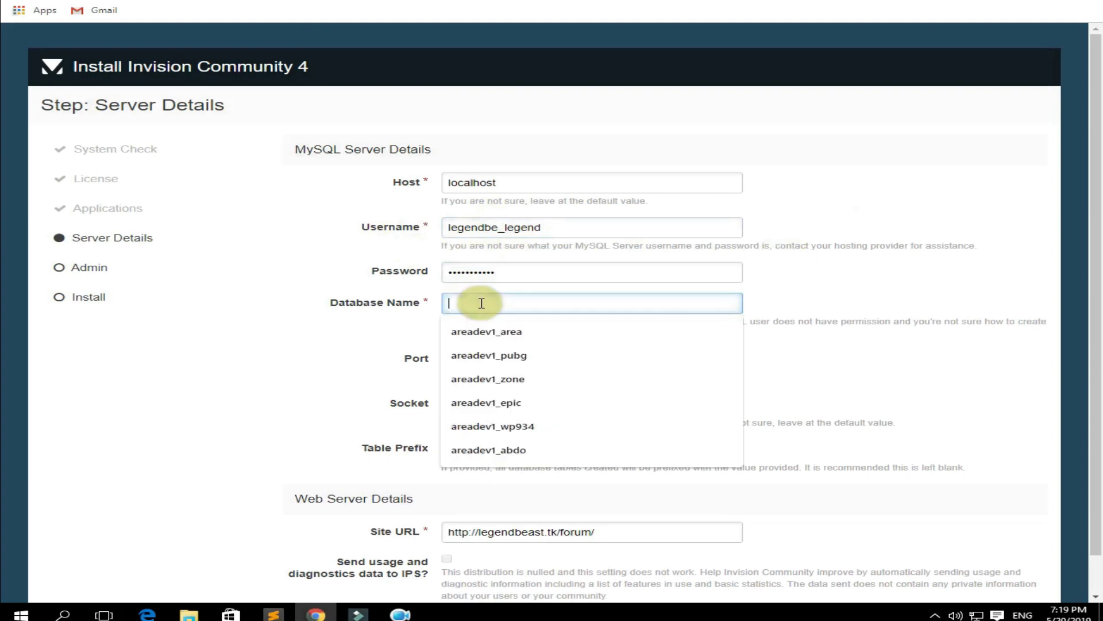
{"action": "right_click", "coordinate": [481, 302]}
{"action": "left_click", "coordinate": [525, 382]}
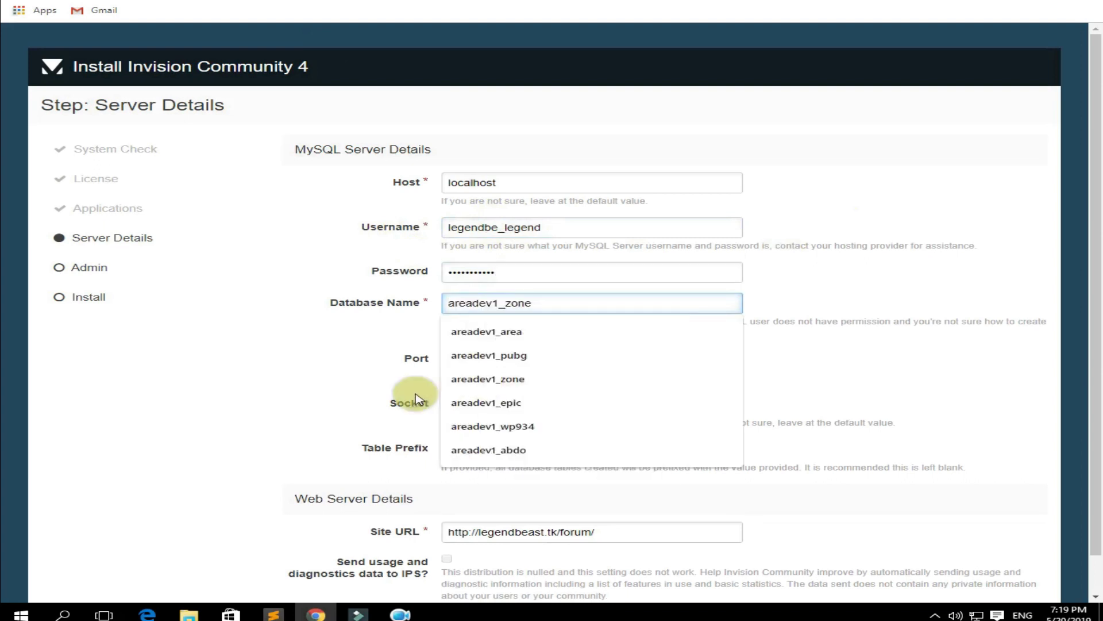
{"action": "left_click", "coordinate": [306, 342]}
{"action": "double_click", "coordinate": [496, 302]}
{"action": "key", "text": "ctrl+v"}
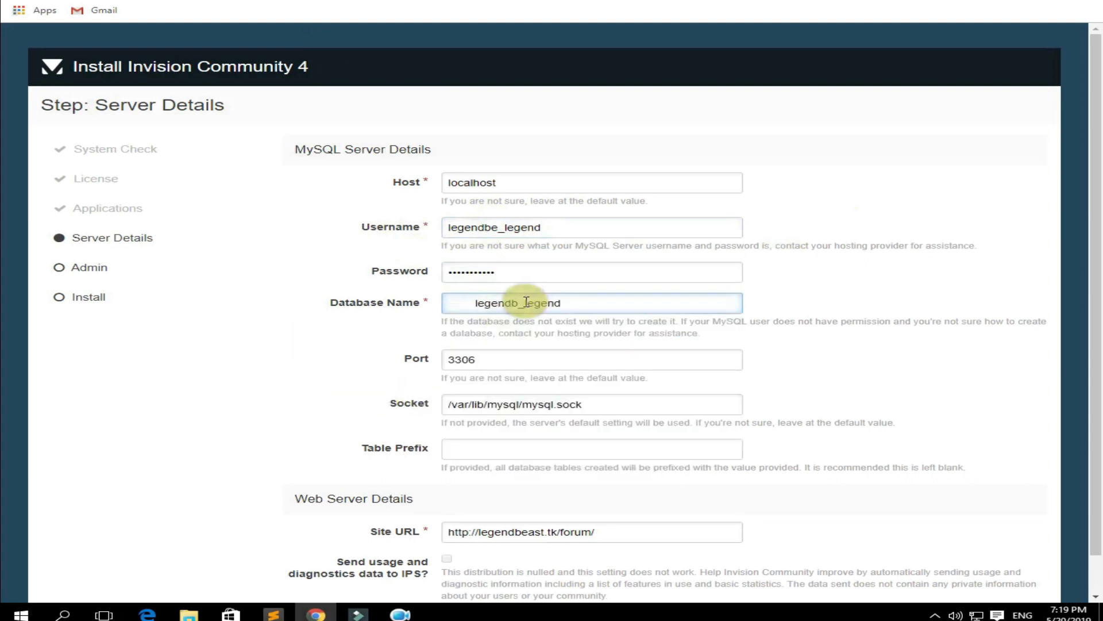
{"action": "double_click", "coordinate": [526, 302]}
{"action": "key", "text": "Delete"}
{"action": "right_click", "coordinate": [526, 302]}
{"action": "left_click", "coordinate": [569, 382]}
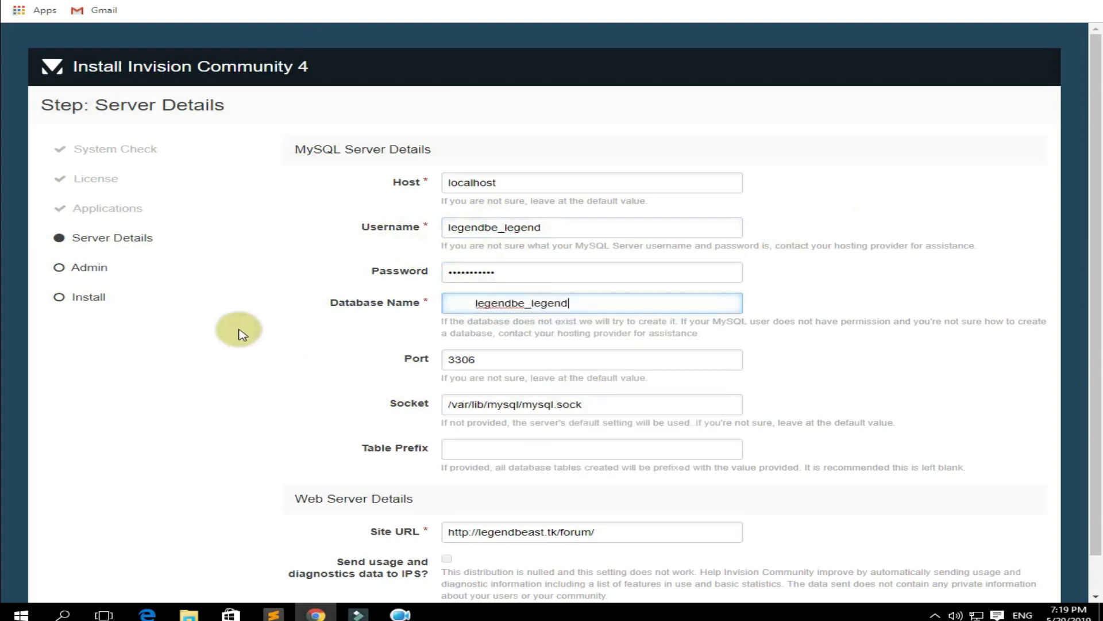
{"action": "left_click_drag", "start_coordinate": [474, 303], "coordinate": [448, 302]}
{"action": "key", "text": "Delete"}
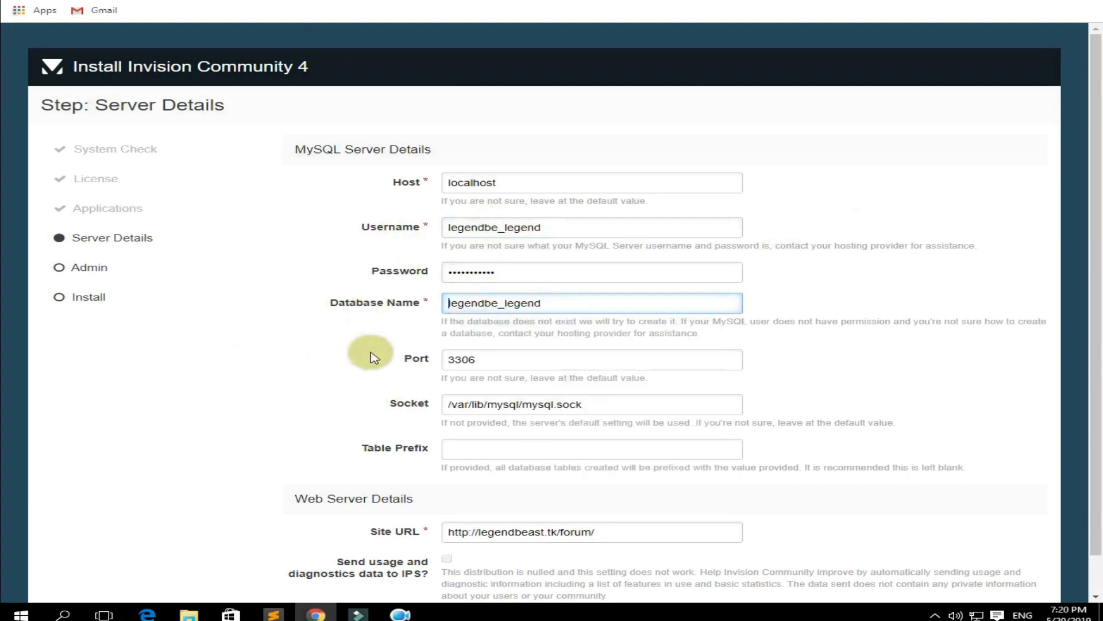
Set the table prefix to legendbe_ and submit the server details.
{"action": "left_click", "coordinate": [366, 352]}
{"action": "right_click", "coordinate": [485, 450]}
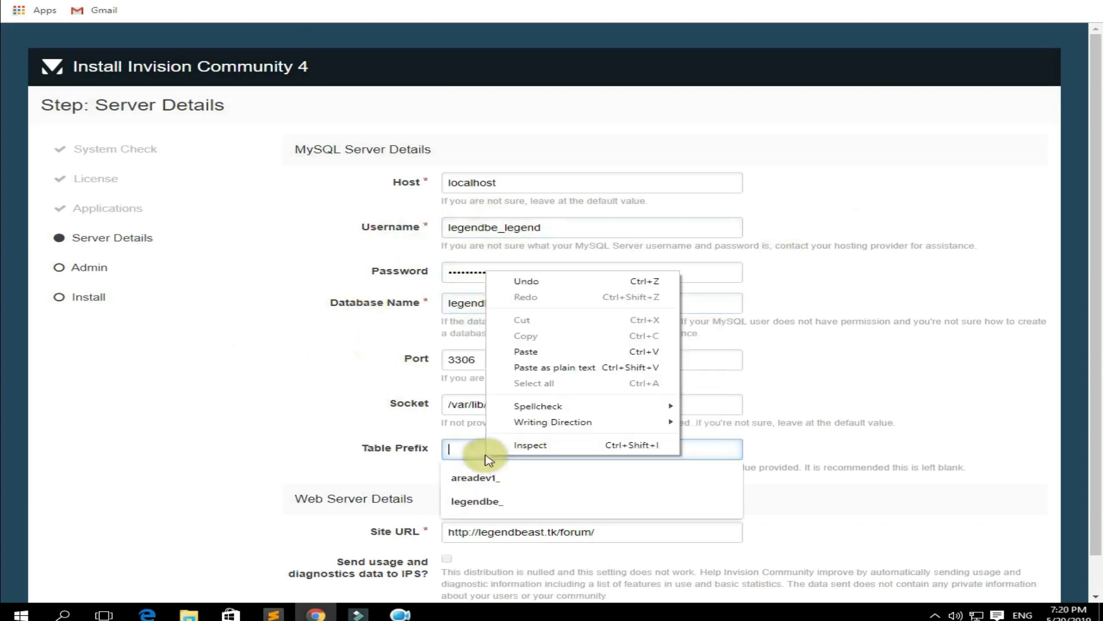
{"action": "left_click", "coordinate": [551, 359]}
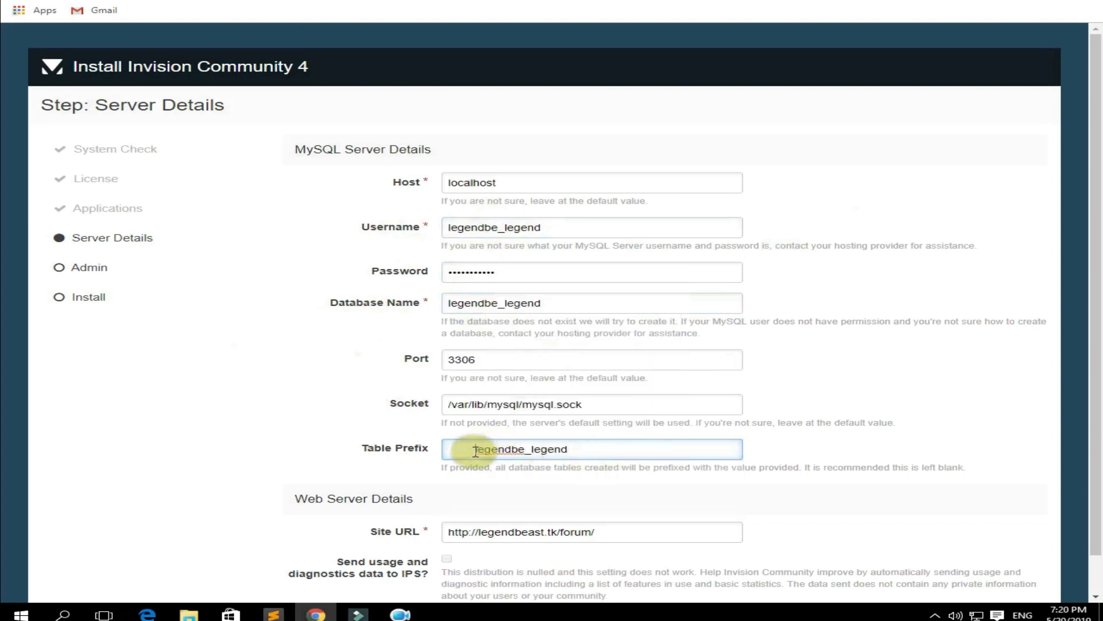
{"action": "left_click_drag", "start_coordinate": [475, 449], "coordinate": [400, 464]}
{"action": "key", "text": "Delete"}
{"action": "left_click_drag", "start_coordinate": [595, 449], "coordinate": [508, 466]}
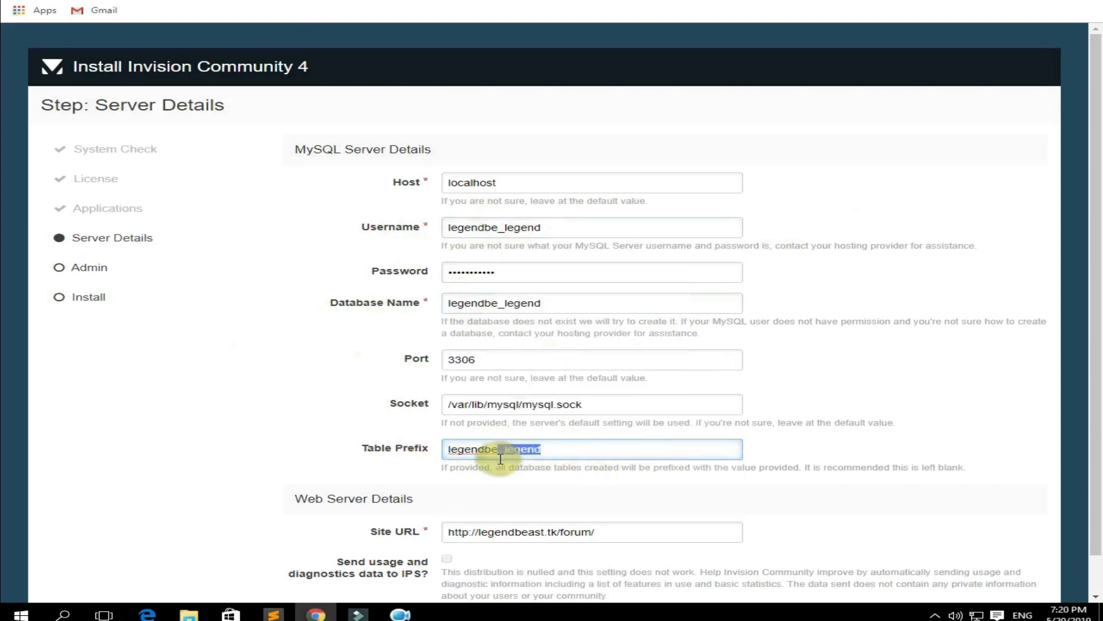
{"action": "key", "text": "Delete"}
{"action": "scroll", "coordinate": [527, 484], "scroll_direction": "down", "scroll_amount": 1}
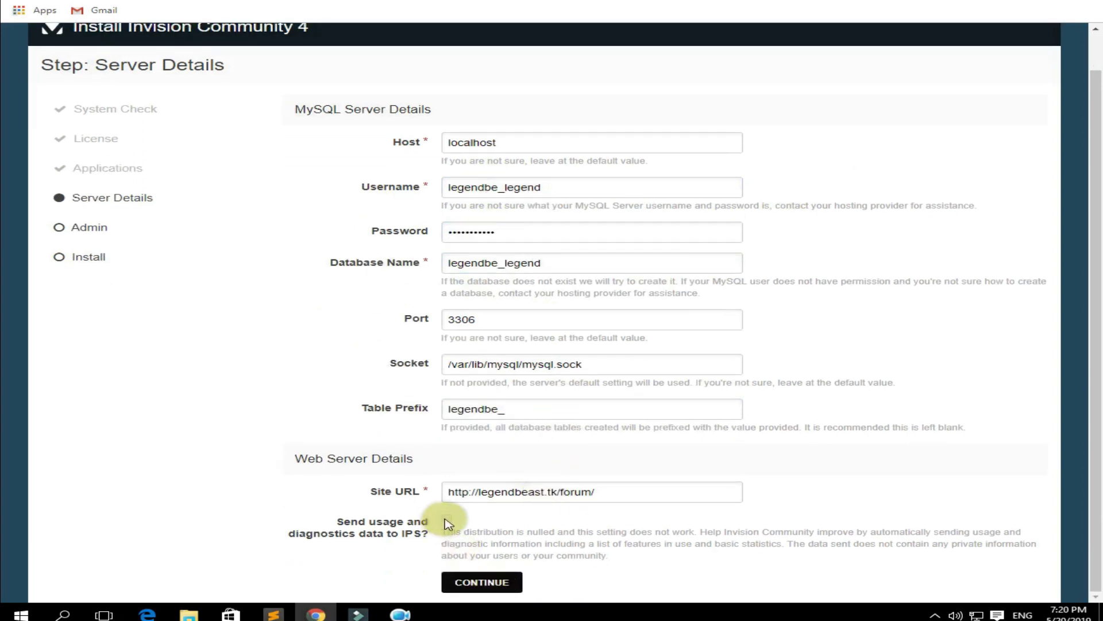
{"action": "left_click", "coordinate": [482, 582]}
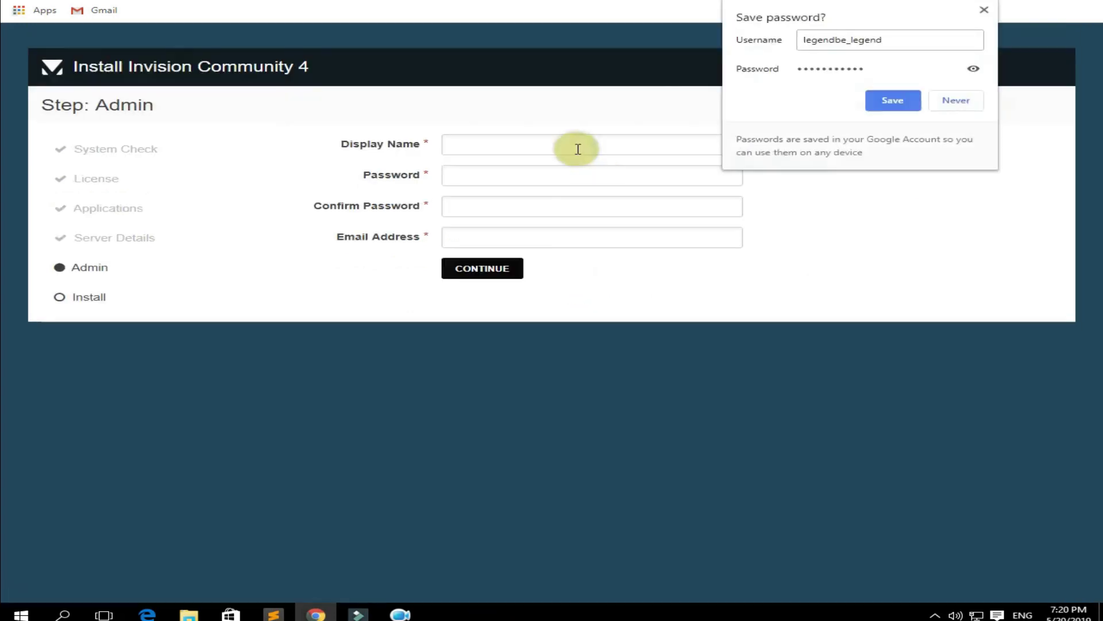
{"action": "left_click", "coordinate": [568, 145]}
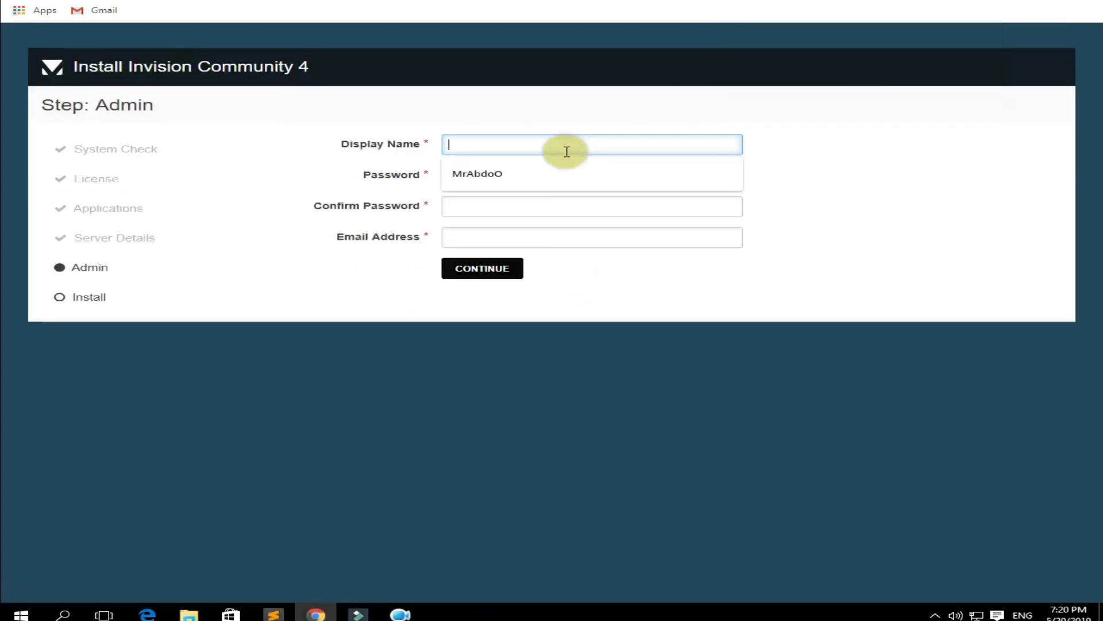